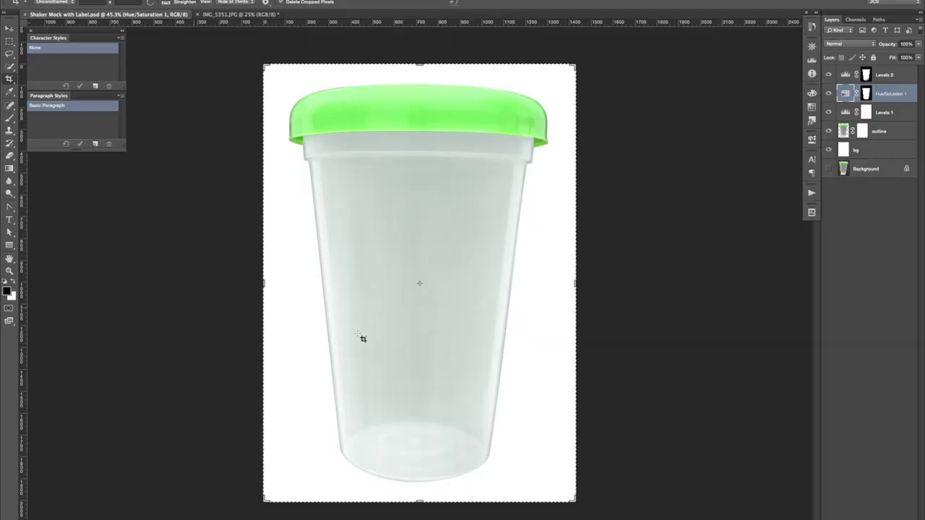
- Select all of the ShakeOff label artwork in the Illustrator label file
key(super+Tab)
key(super+Tab)
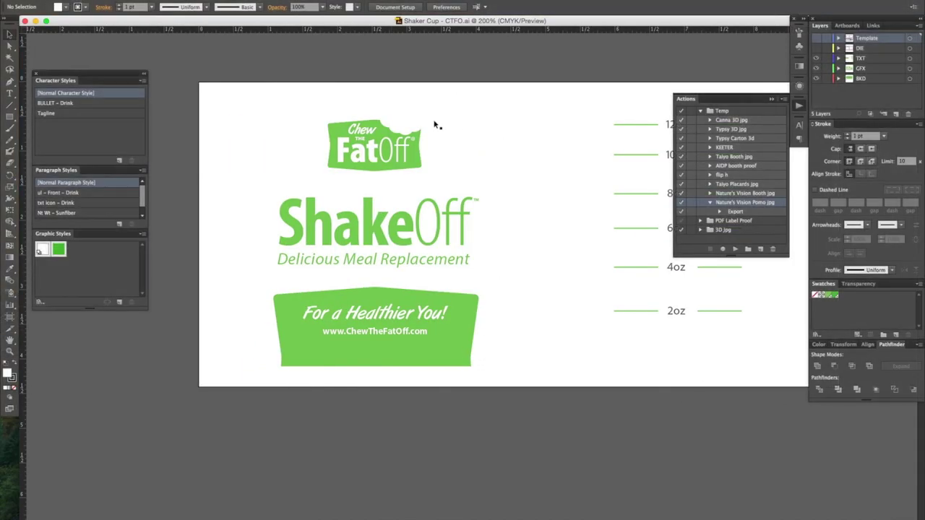
scroll(302, 306, right, 5)
scroll(302, 306, left, 5)
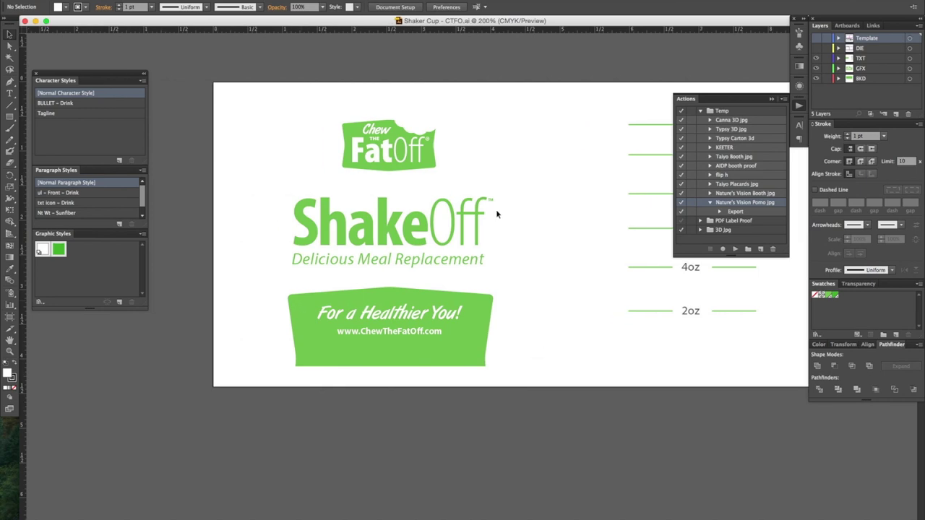
key(super+Tab)
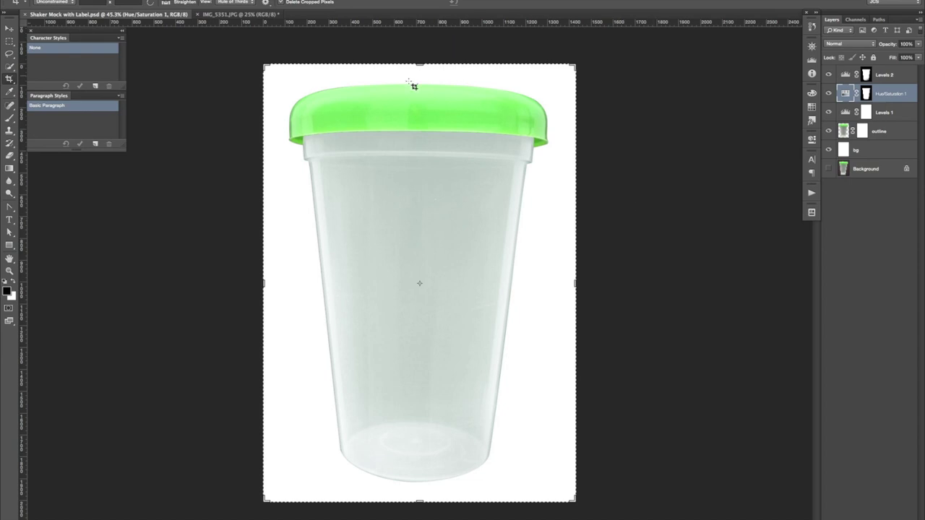
key(super+Tab)
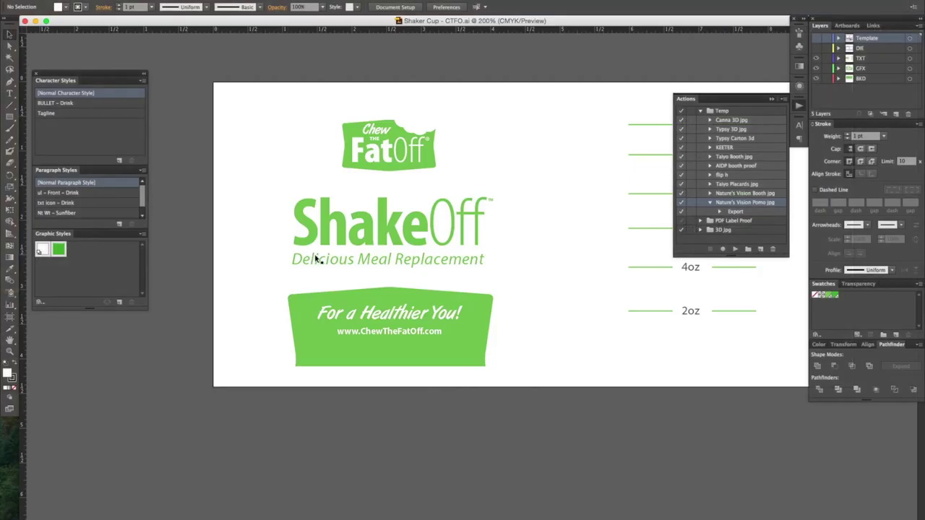
key(super+a)
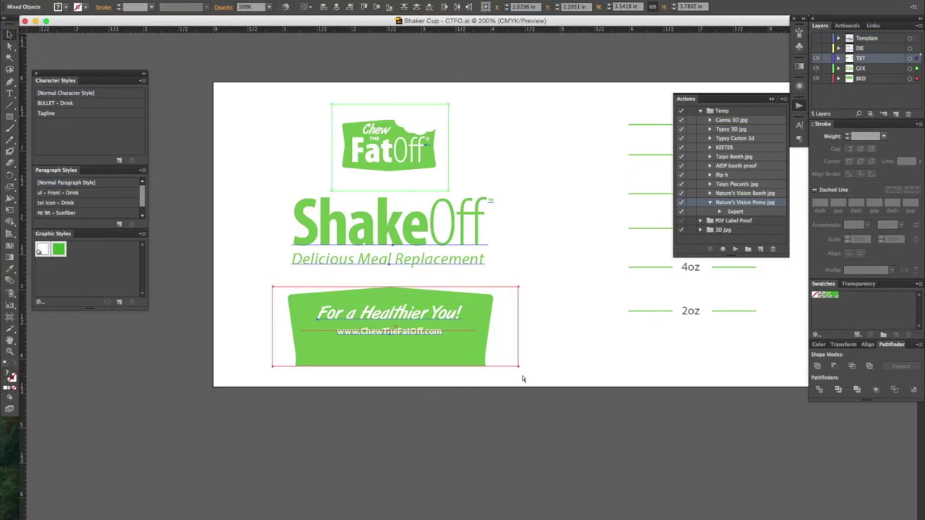
- Paste the label into a new blank document and move it to the lower left
key(super+n)
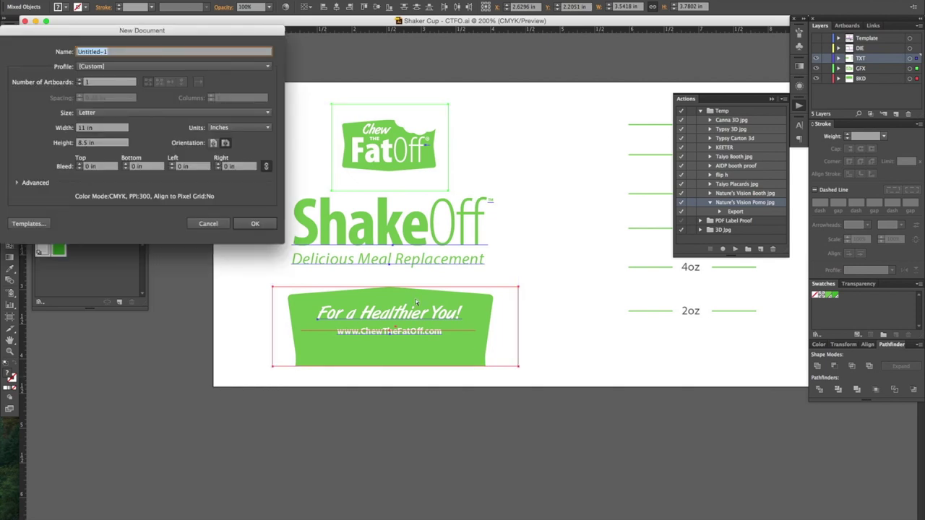
click(254, 224)
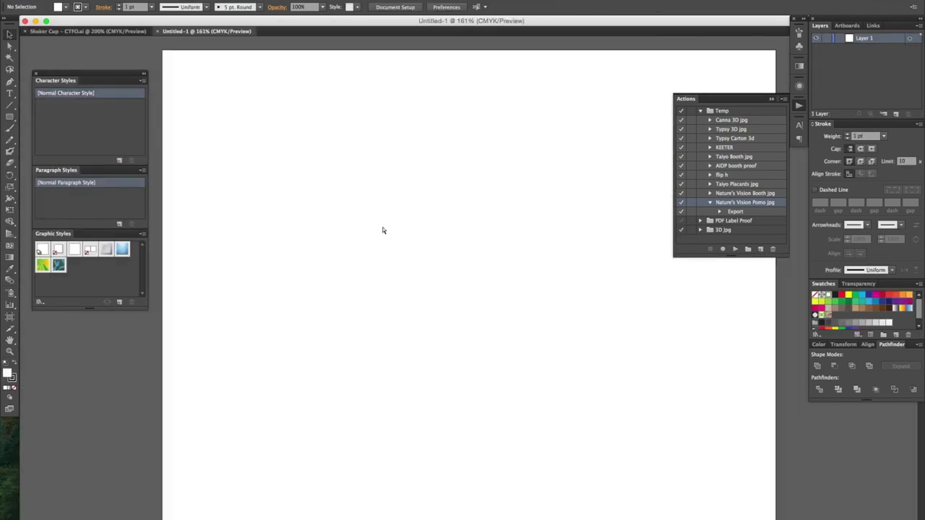
key(super+v)
drag(389, 258, 200, 374)
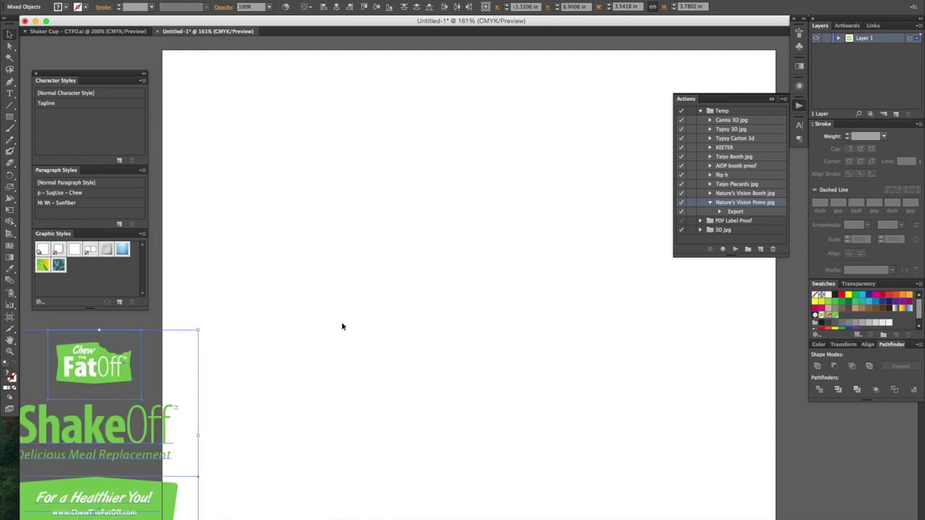
click(340, 324)
- Draw a circle near the page centre and fill it with cyan
click(9, 117)
mouse_move(321, 110)
mouse_down()
mouse_move(434, 221)
mouse_move(394, 198)
mouse_move(531, 282)
mouse_up()
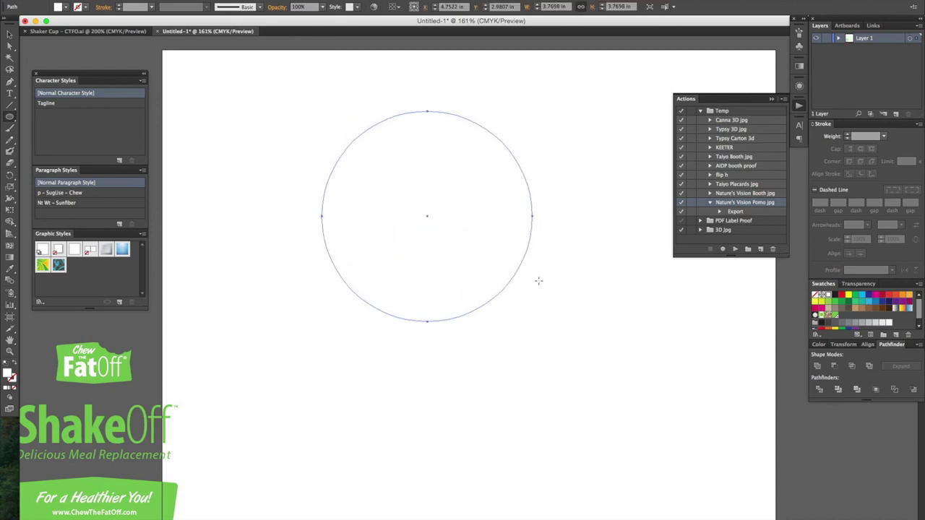
click(863, 296)
key(v)
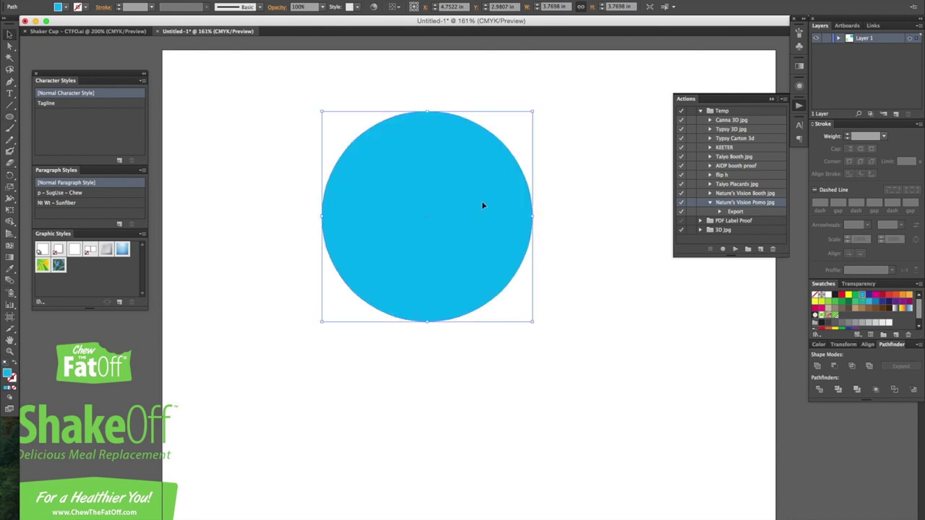
- Apply 3D Extrude & Bevel with 367 pt depth, rotated so the cylinder stands upright
click(202, 0)
mouse_move(303, 36)
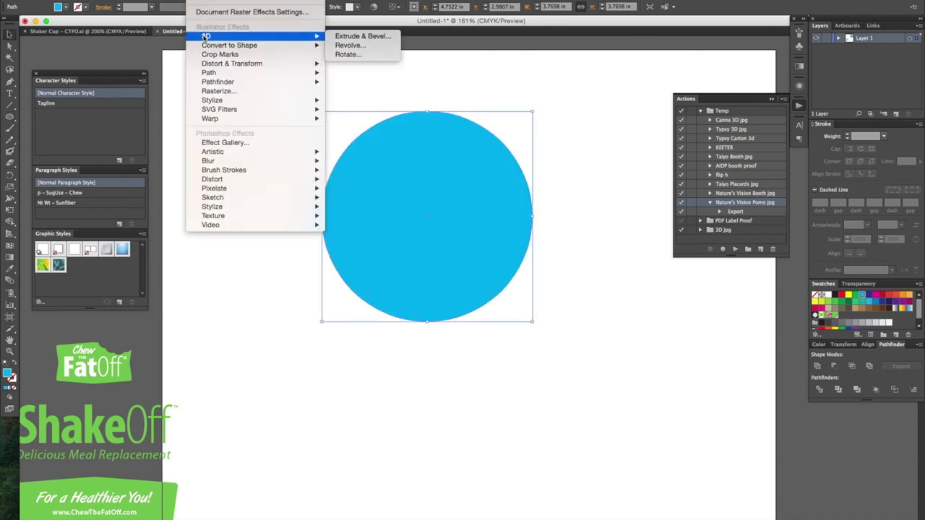
click(376, 37)
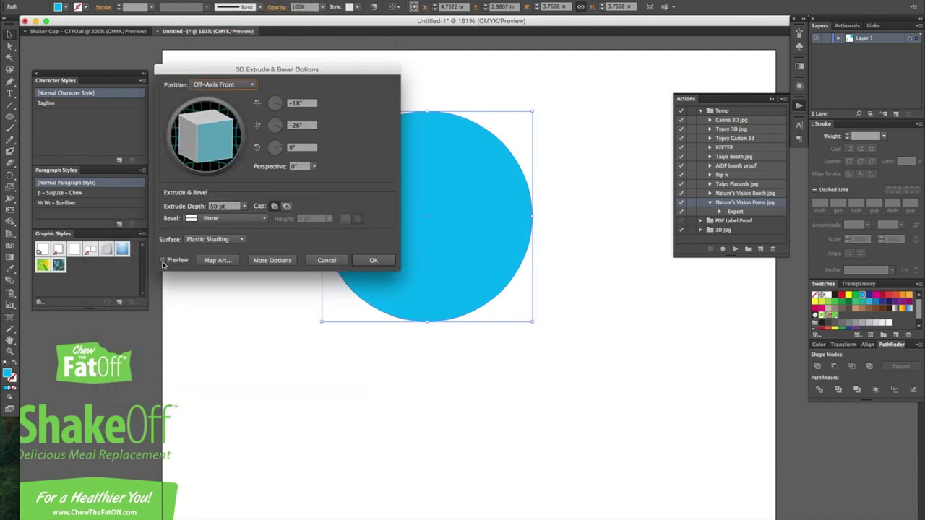
click(162, 260)
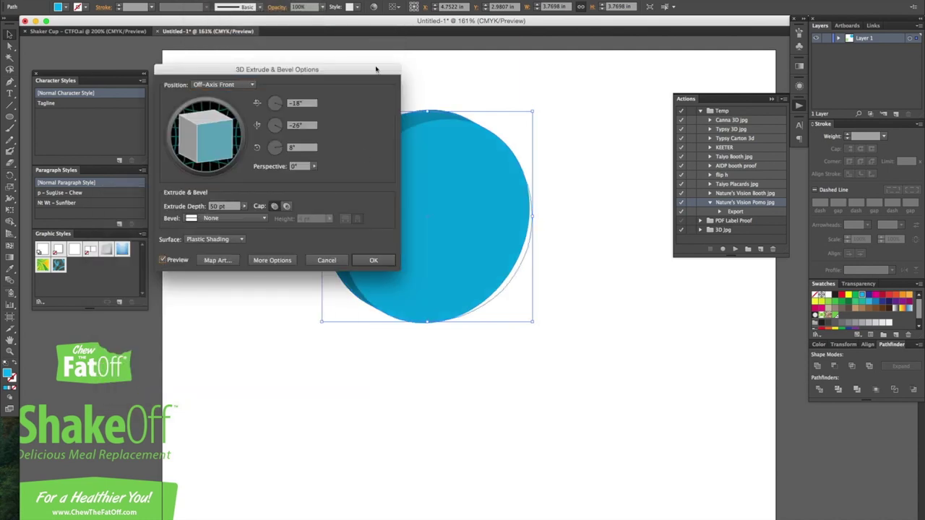
drag(378, 68, 275, 64)
drag(243, 206, 101, 215)
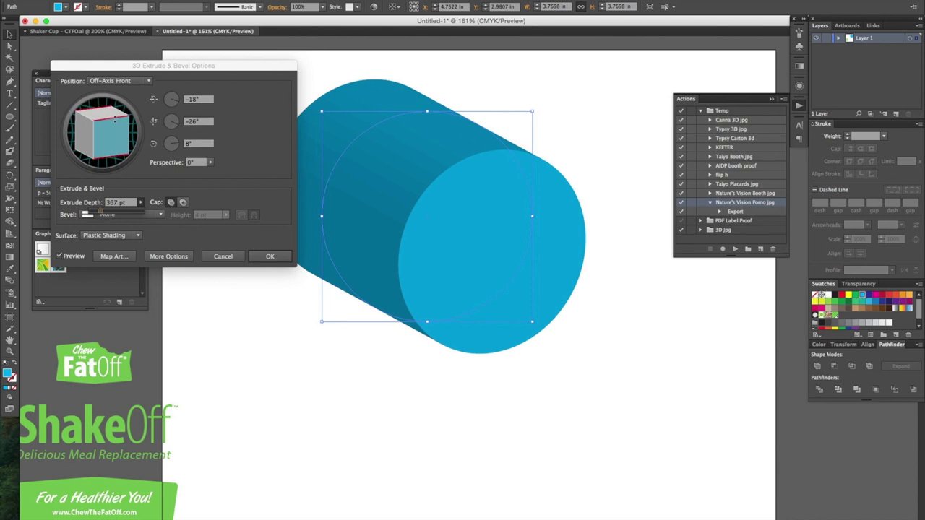
mouse_move(114, 120)
mouse_down()
mouse_move(108, 108)
mouse_move(101, 139)
mouse_up()
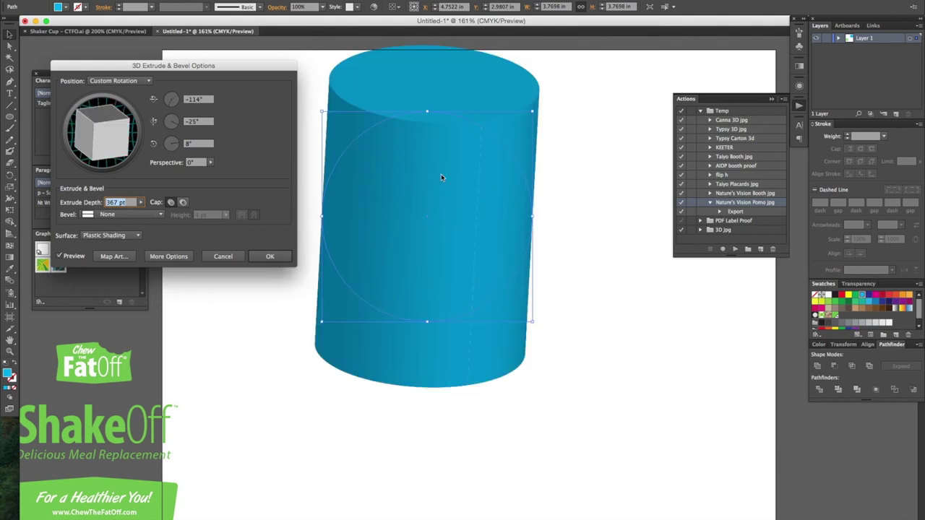
click(168, 257)
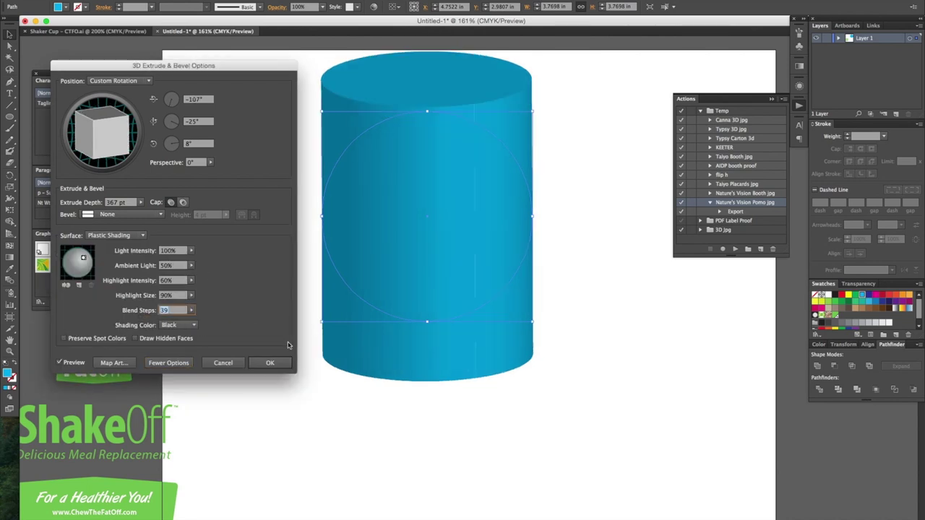
click(288, 368)
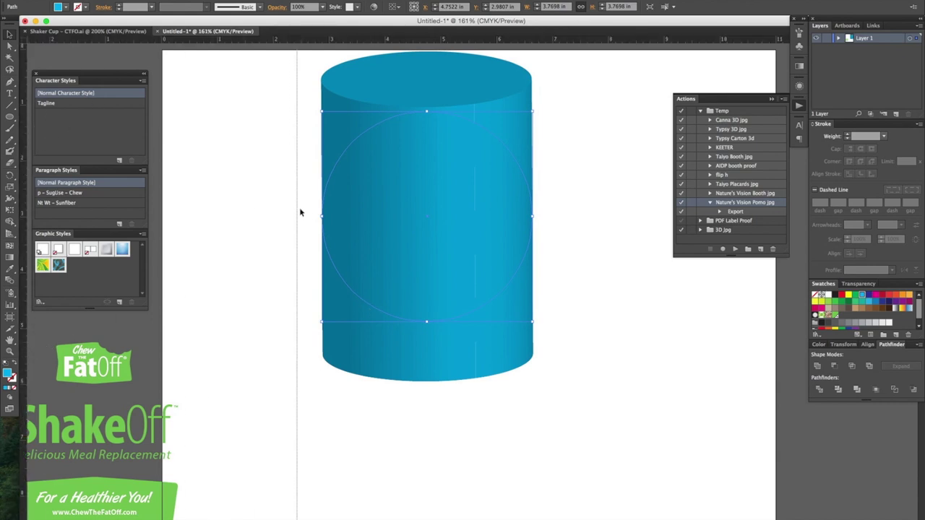
- Reopen the cylinder's 3D Extrude & Bevel settings and mark a crop area over the Photoshop cup
drag(301, 52, 289, 72)
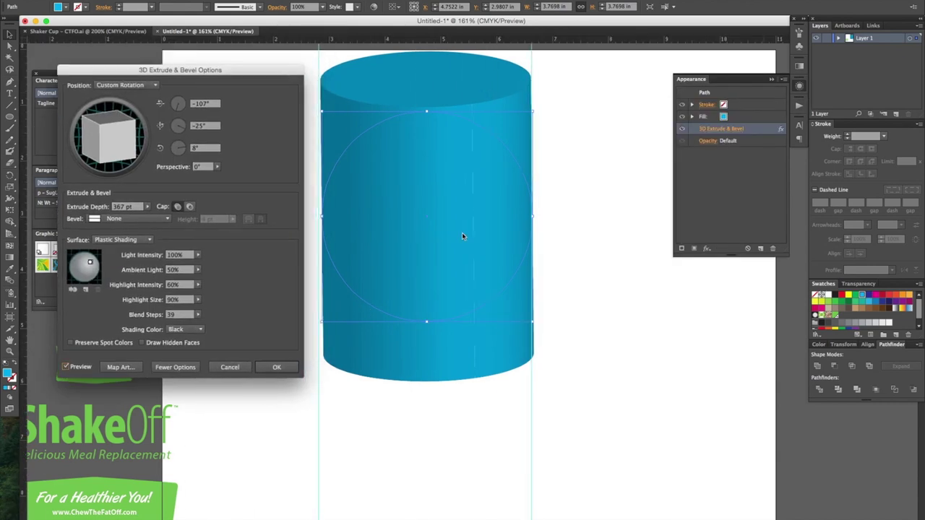
key(super+Tab)
click(240, 273)
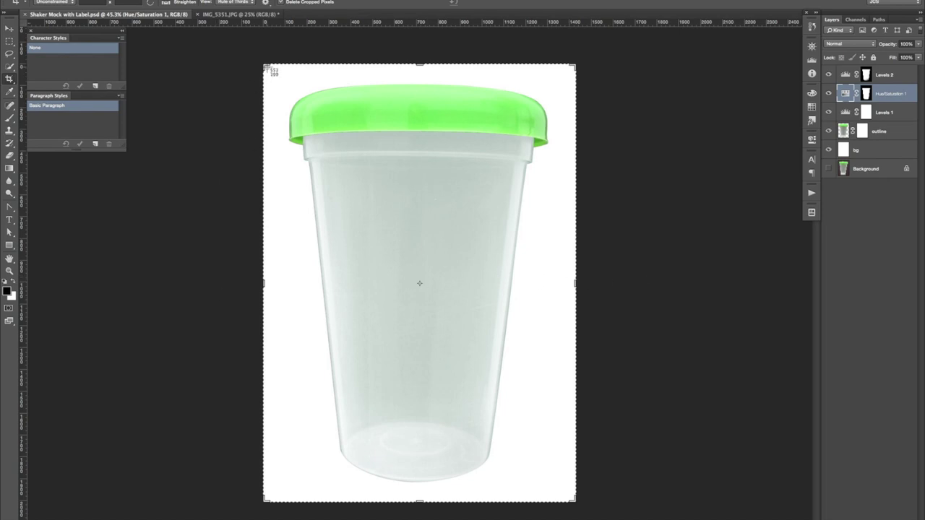
mouse_move(266, 66)
mouse_down()
mouse_move(516, 440)
mouse_move(575, 500)
mouse_up()
key(super+Tab)
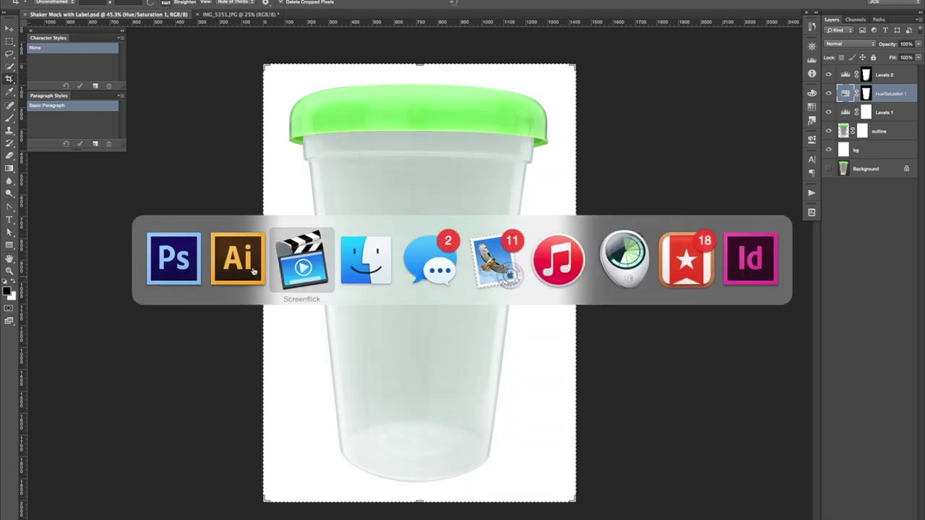
- Close the 3D settings and place the cup screenshot into the document
click(276, 367)
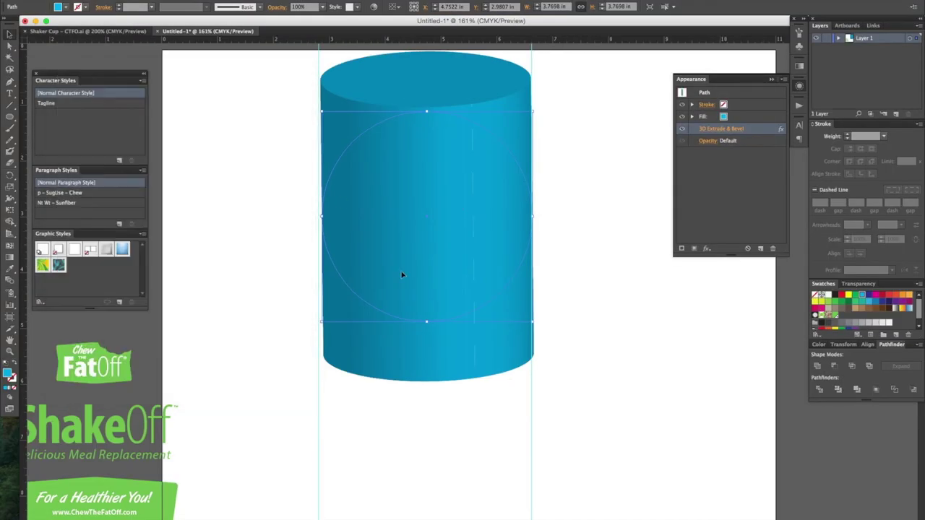
click(76, 0)
click(84, 119)
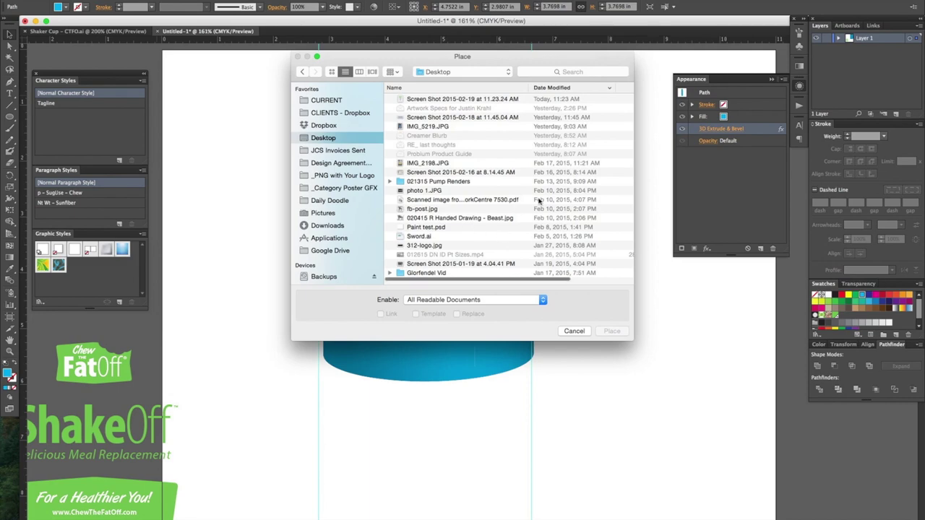
double_click(401, 100)
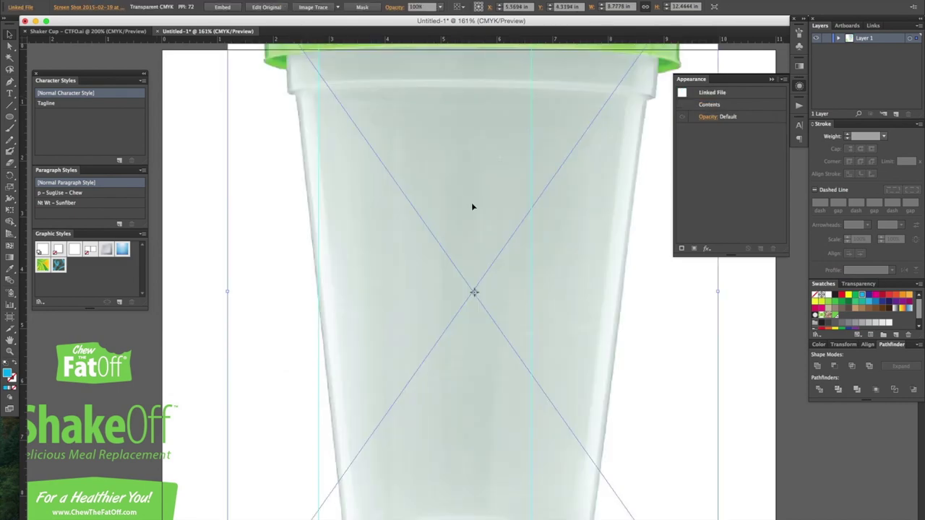
key(super+1)
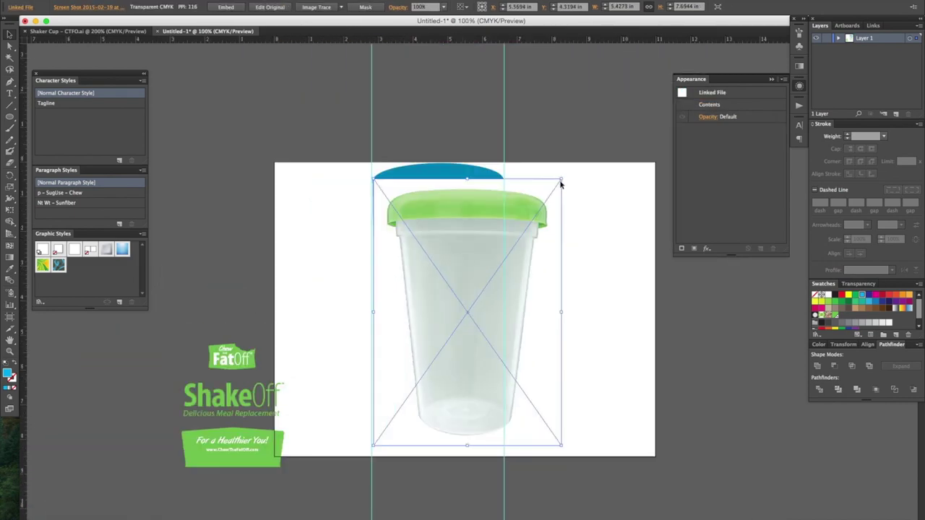
- Resize the cup image, set it to 50% opacity, and align it with the cylinder
drag(561, 182, 567, 214)
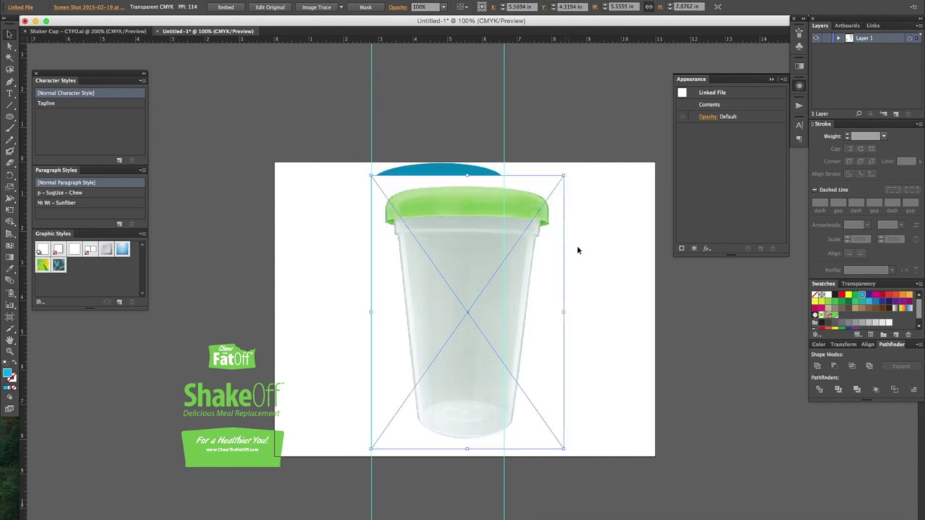
click(857, 283)
click(834, 296)
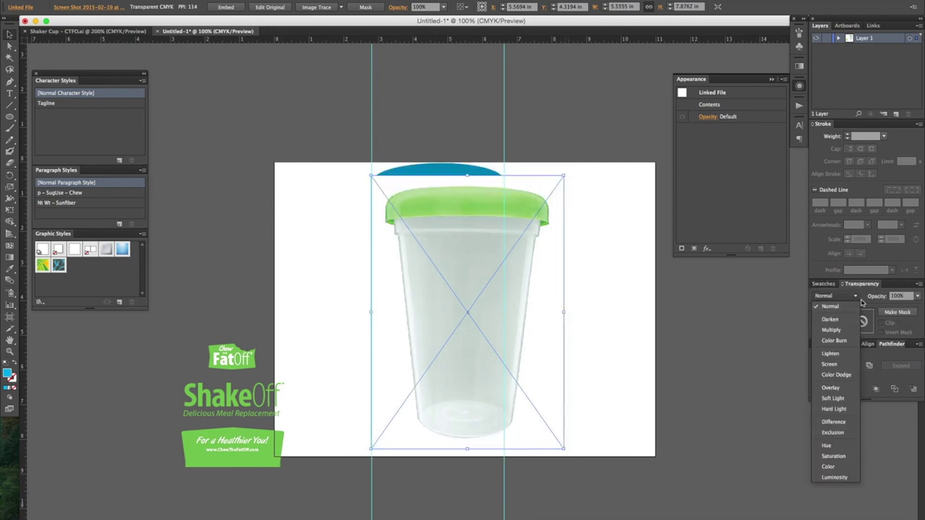
click(896, 296)
click(916, 296)
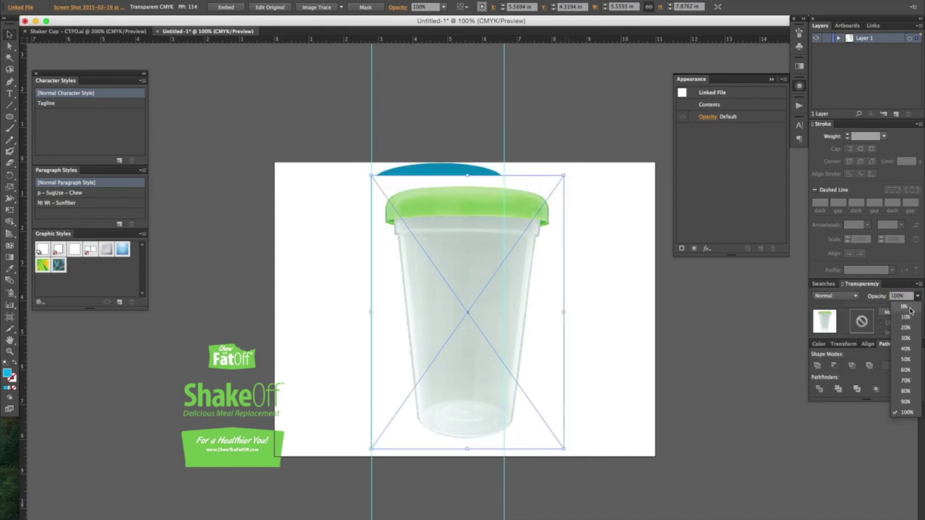
click(909, 358)
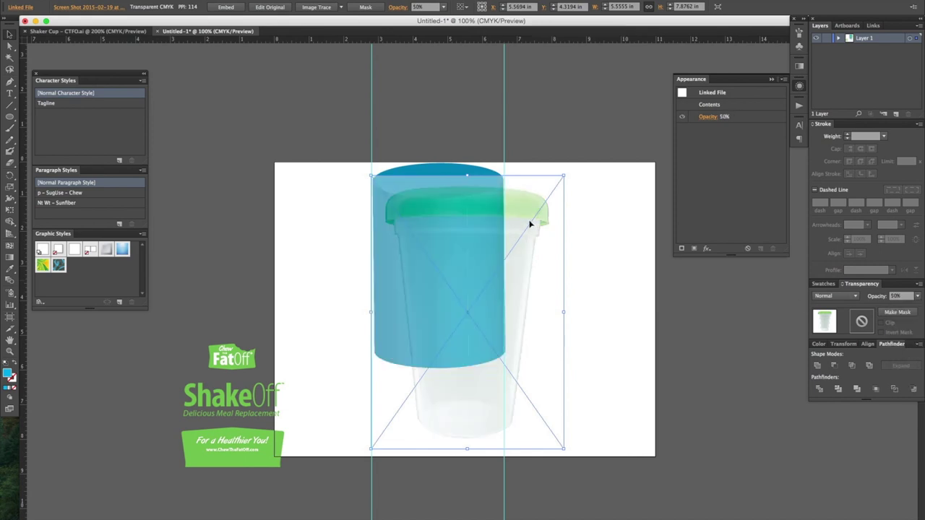
drag(529, 225, 500, 213)
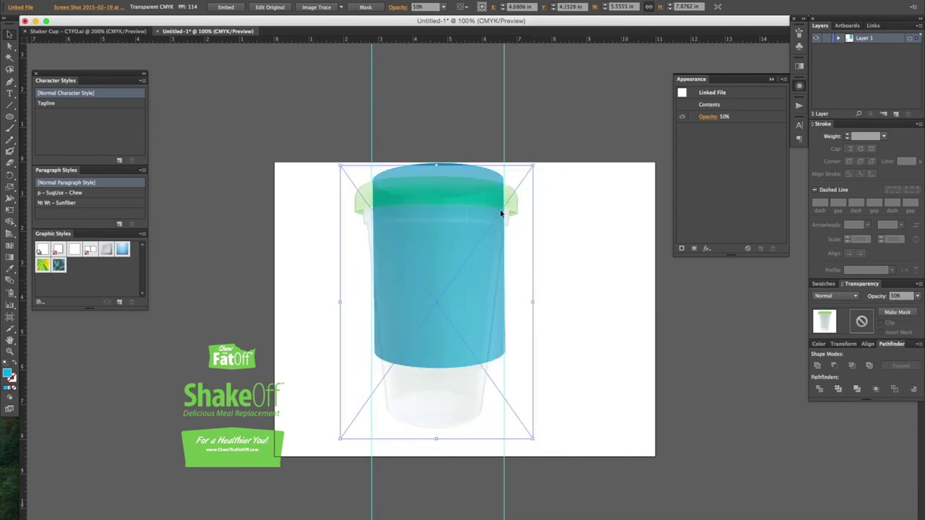
- Lower the blue cylinder onto the cup body and zoom to 200%
key(super+shift+a)
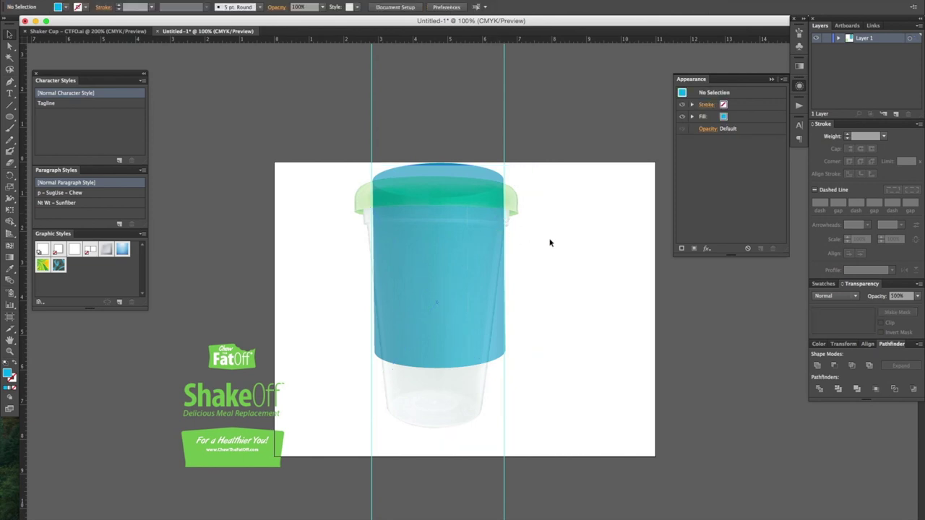
click(447, 235)
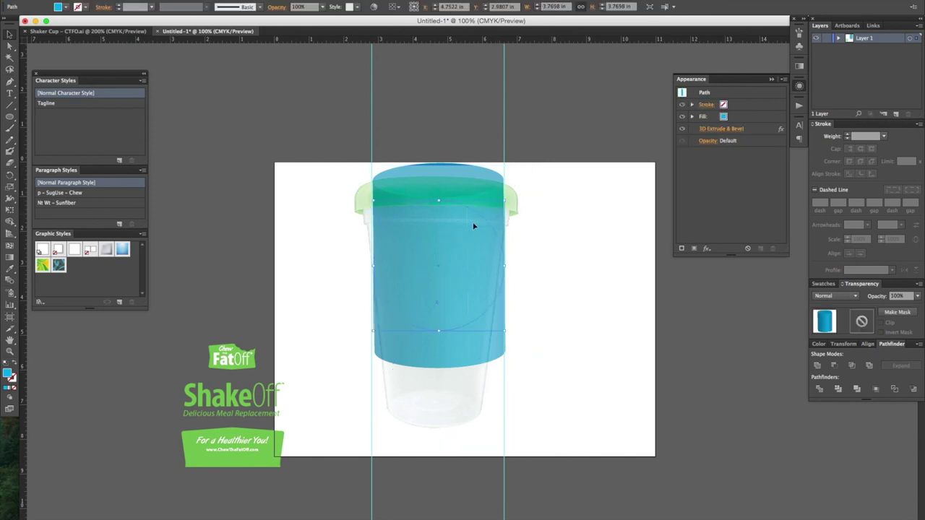
key(shift+Down)
key(shift+Down)
key(shift+Down)
key(shift+Down)
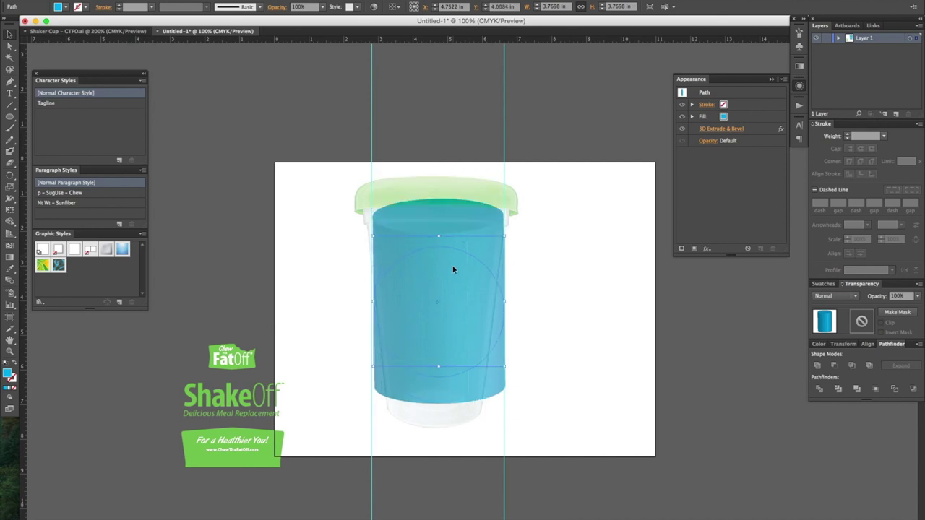
key(shift+Down)
key(shift+Up)
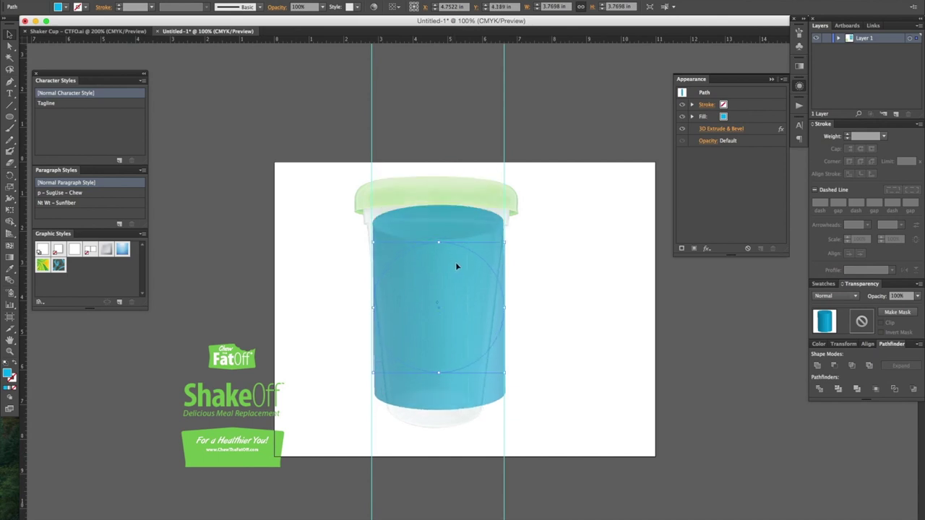
key(super+equal)
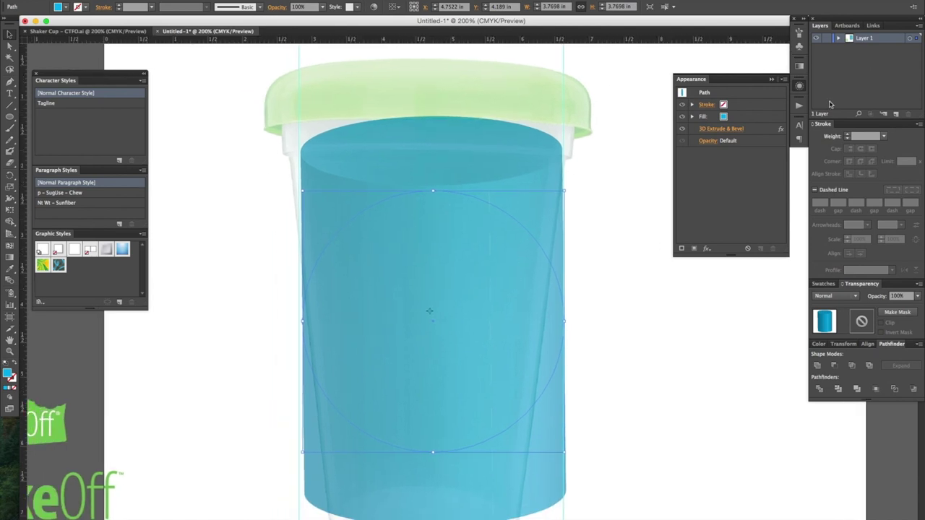
- Rotate the 3D cylinder to -79°, -23°, -3° with preview on so it stands upright
click(727, 130)
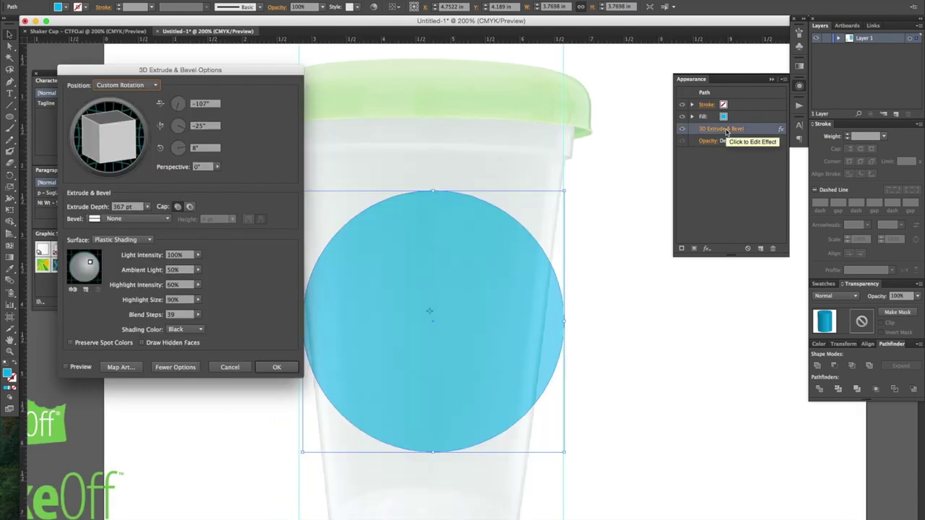
click(65, 367)
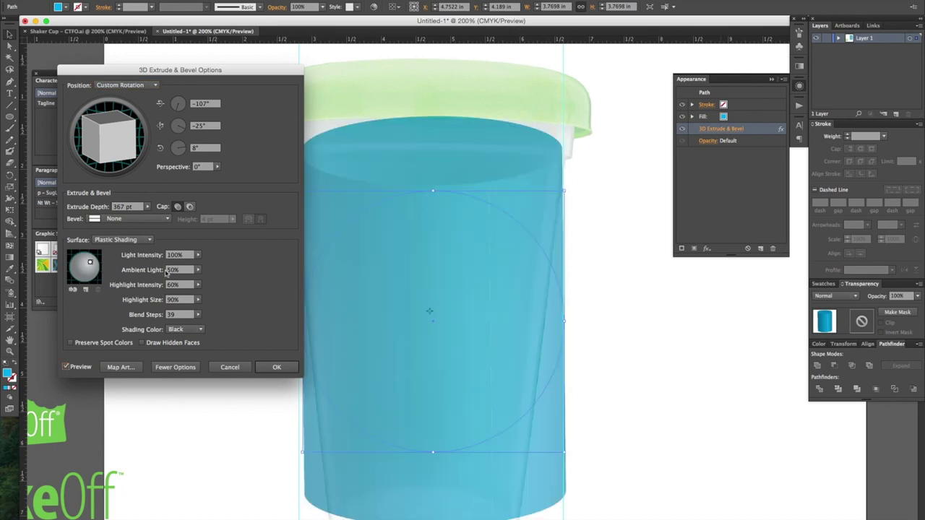
mouse_move(143, 108)
mouse_down()
mouse_move(115, 116)
mouse_move(108, 133)
mouse_up()
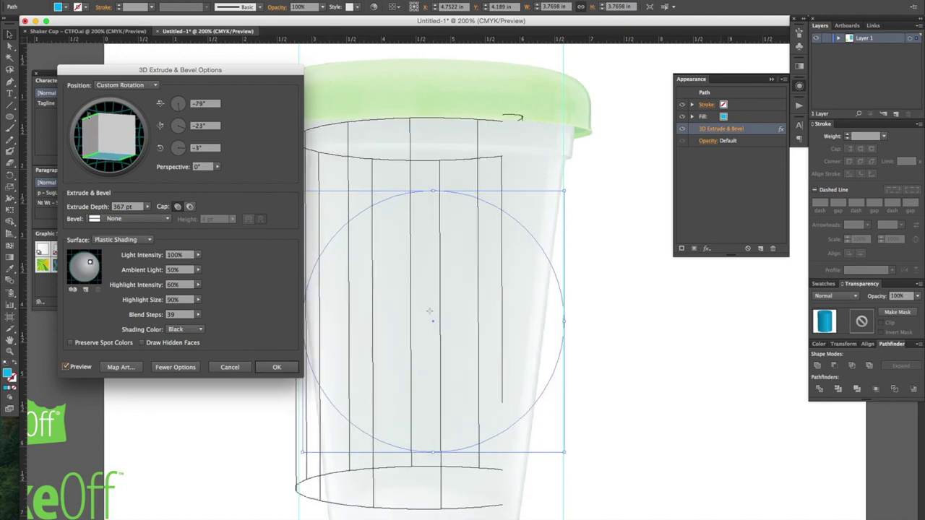
click(276, 367)
key(ctrl+minus)
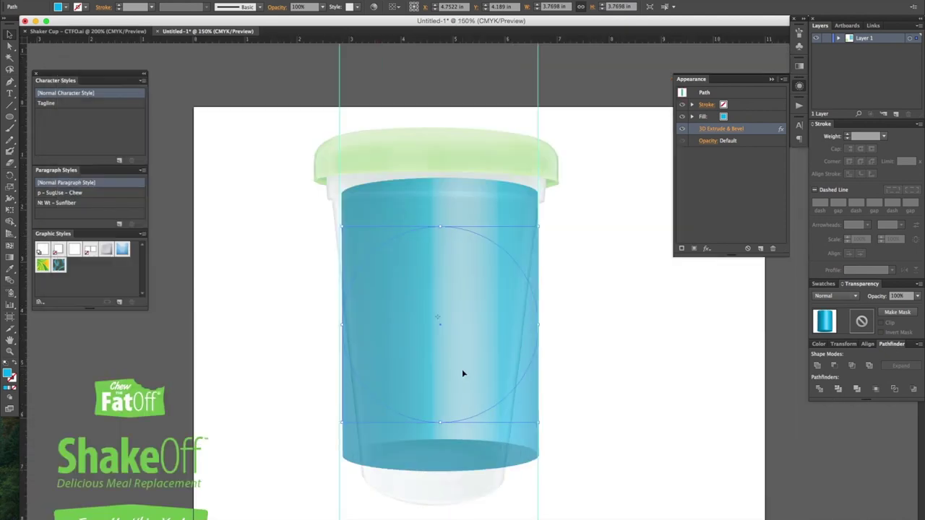
- Set the cup photo to 100% opacity with Multiply blending, then reselect the cylinder
click(462, 370)
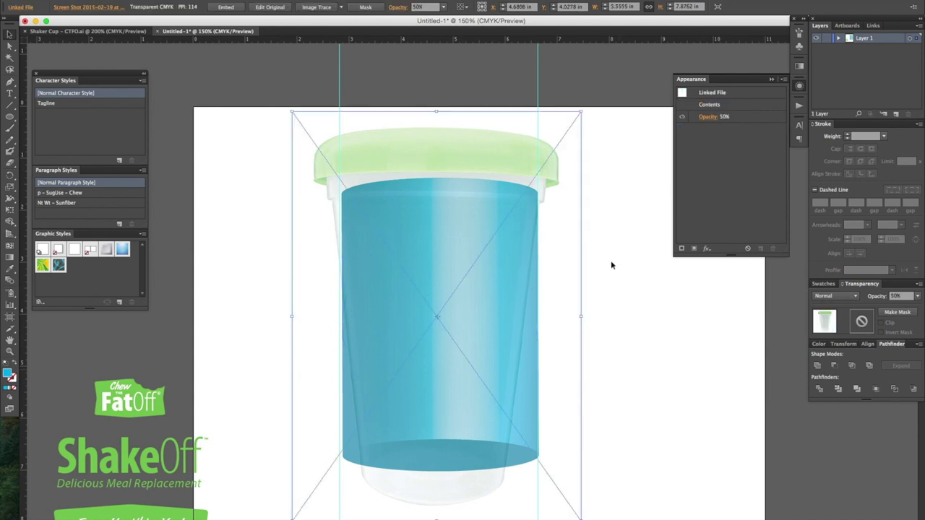
click(917, 296)
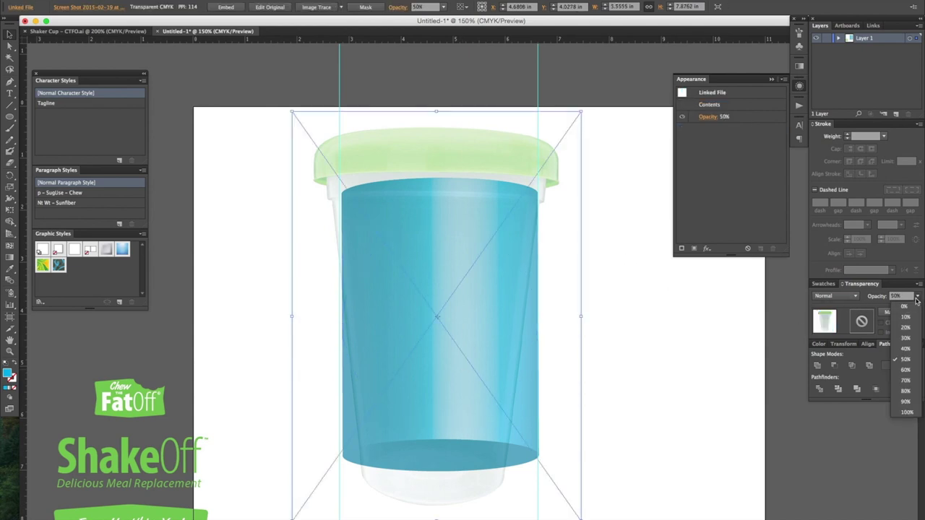
click(907, 412)
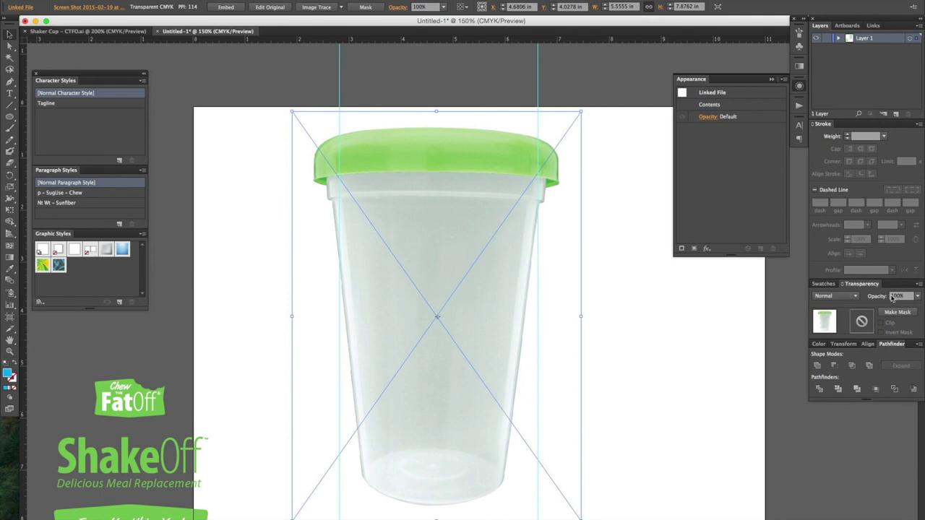
click(847, 297)
click(831, 329)
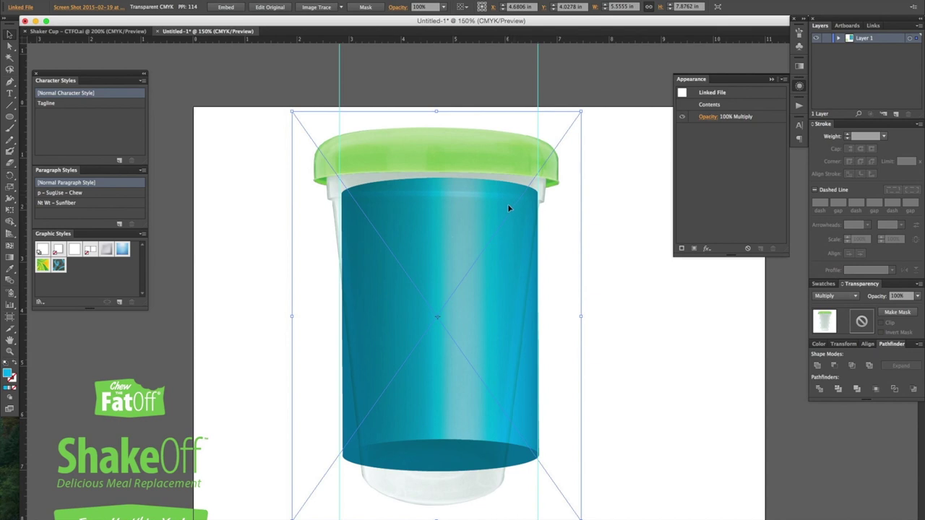
key(super+3)
click(490, 234)
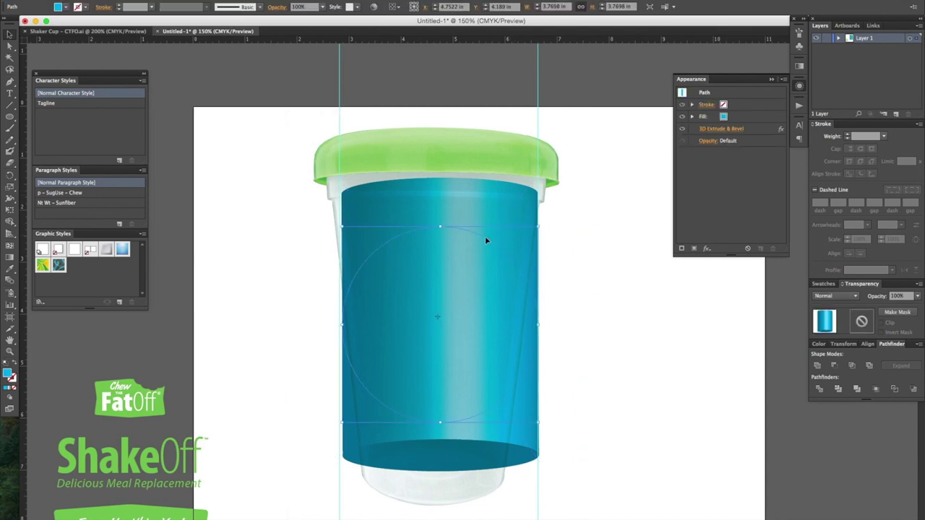
- Raise the cylinder's 3D perspective to 73° and tilt its rotation to -94°, -23°, 1°
click(726, 130)
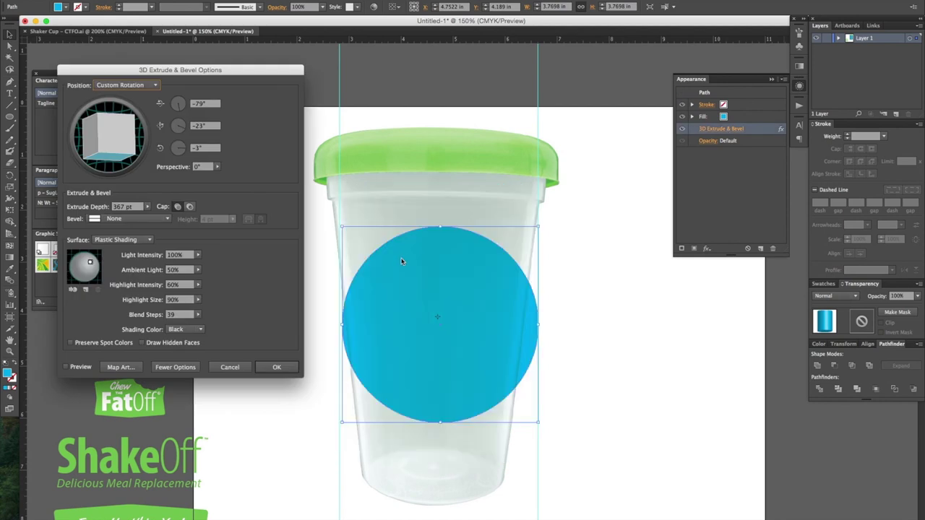
click(65, 367)
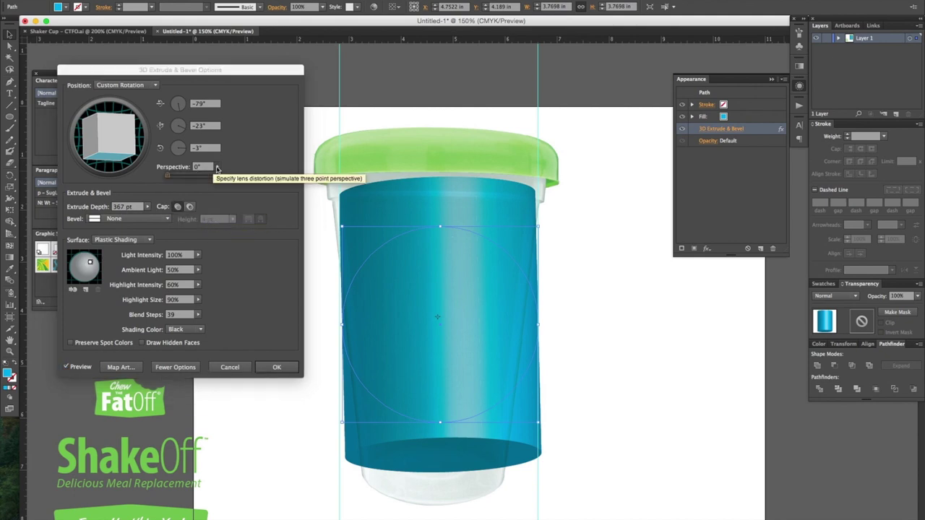
click(218, 167)
drag(170, 179, 186, 179)
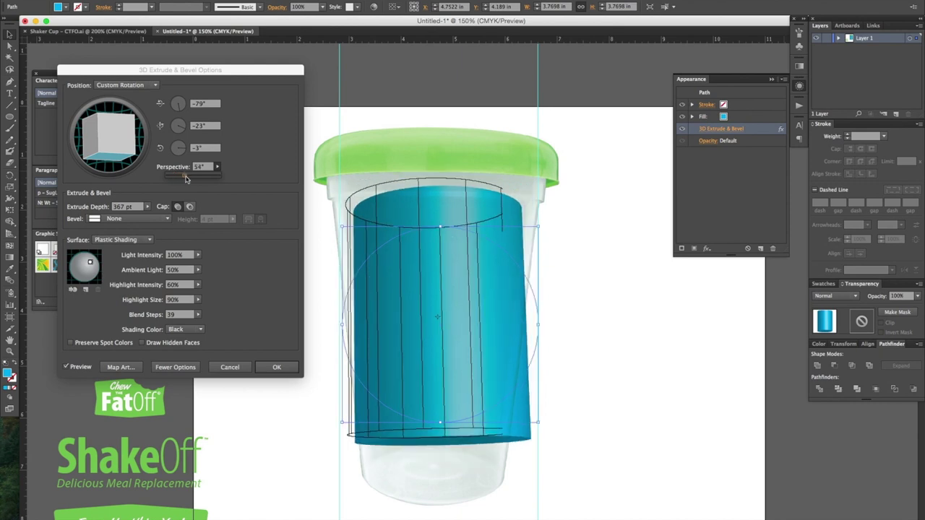
drag(186, 179, 192, 178)
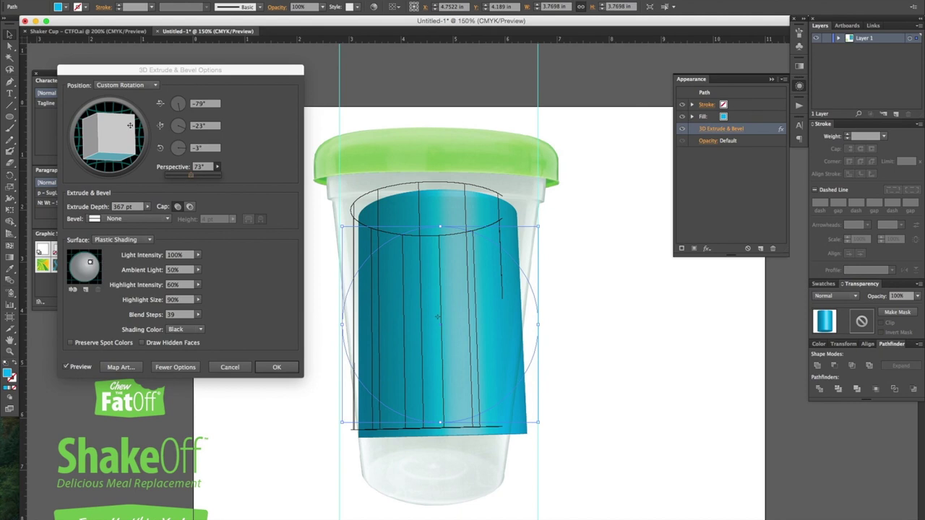
drag(125, 117, 125, 121)
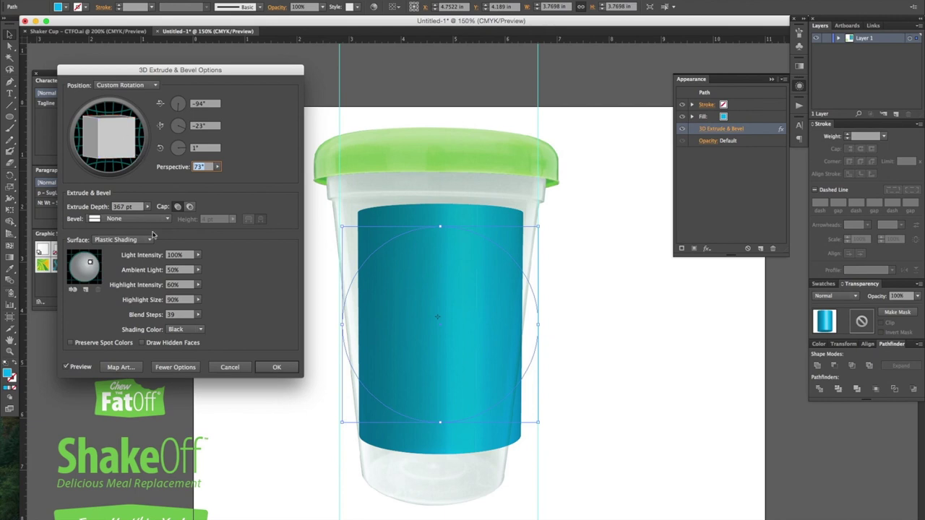
- Increase the perspective to 83°, apply it, and start scaling the cylinder up
click(218, 167)
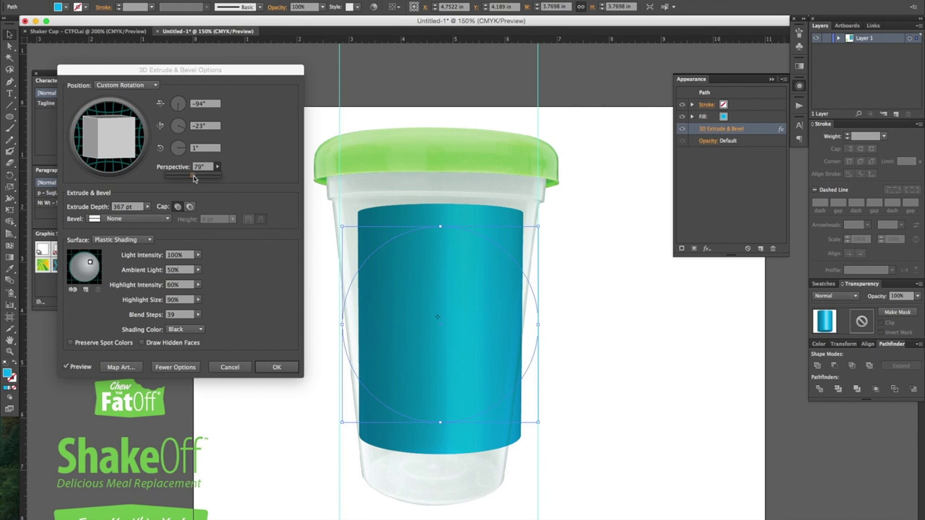
drag(194, 178, 195, 179)
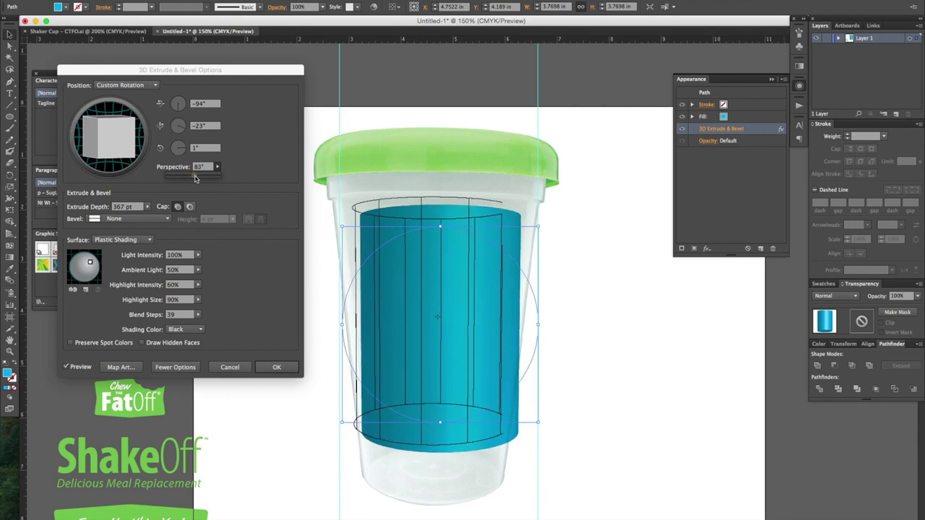
click(277, 367)
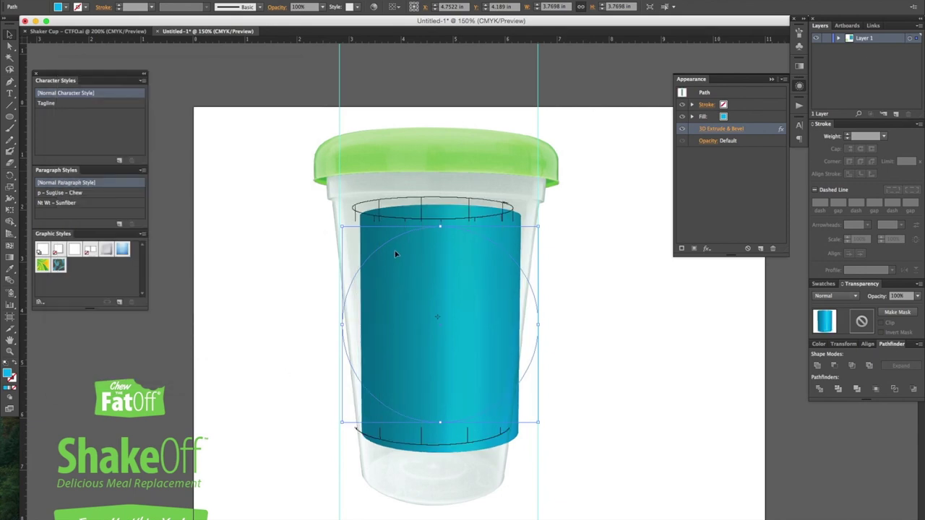
drag(538, 226, 552, 216)
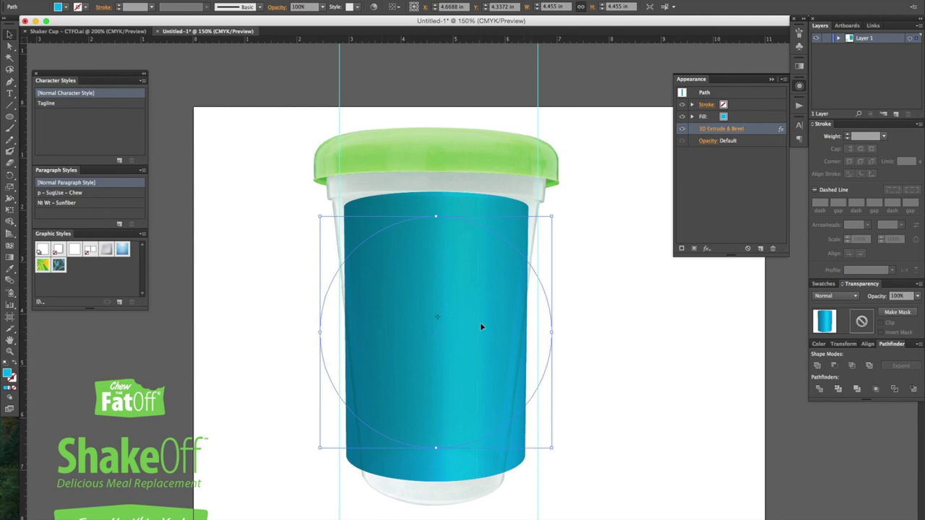
- Deepen the cylinder's extrusion to 490 pt
click(720, 129)
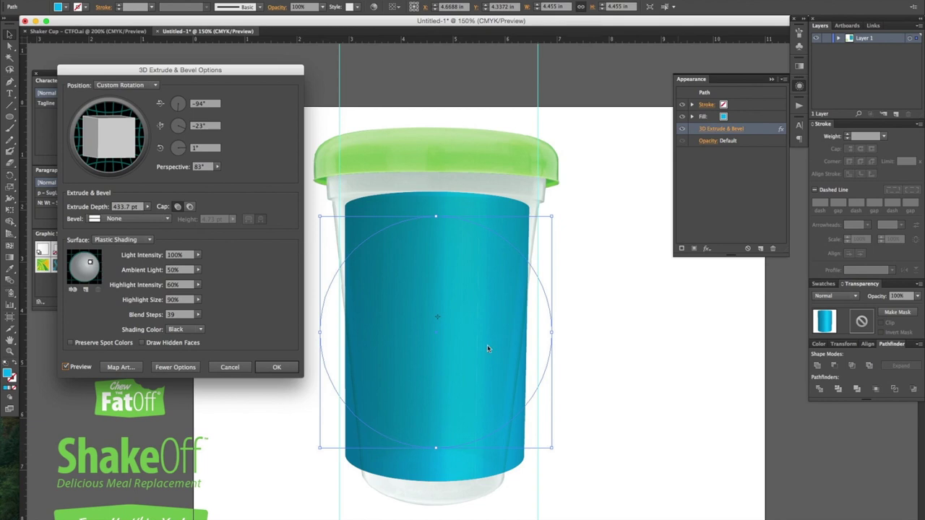
click(146, 207)
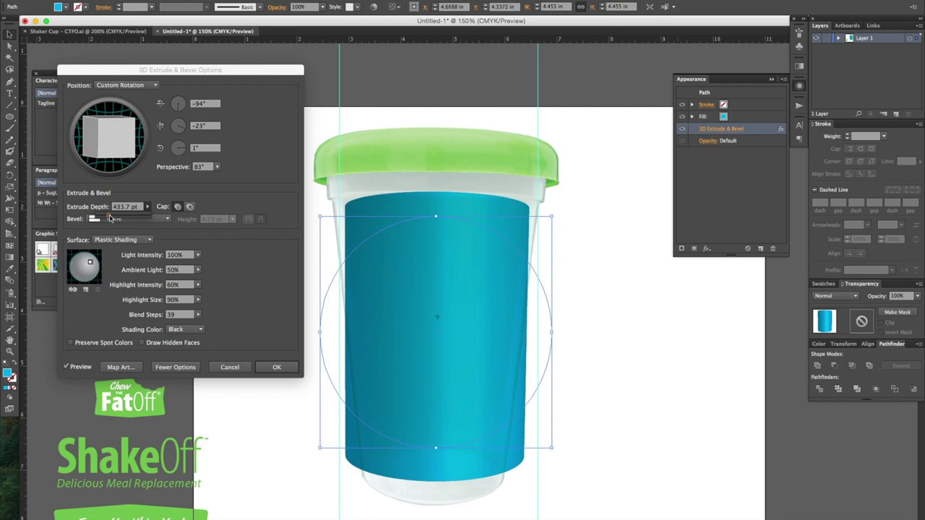
drag(110, 218, 112, 218)
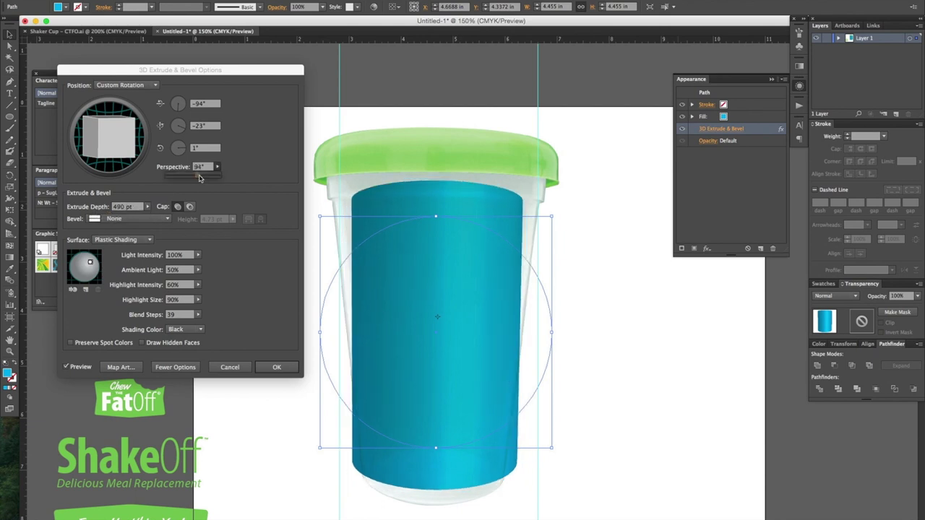
click(276, 367)
- Select all the ShakeOff logo artwork on the artboard
scroll(274, 367, down, 1)
scroll(273, 370, down, 1)
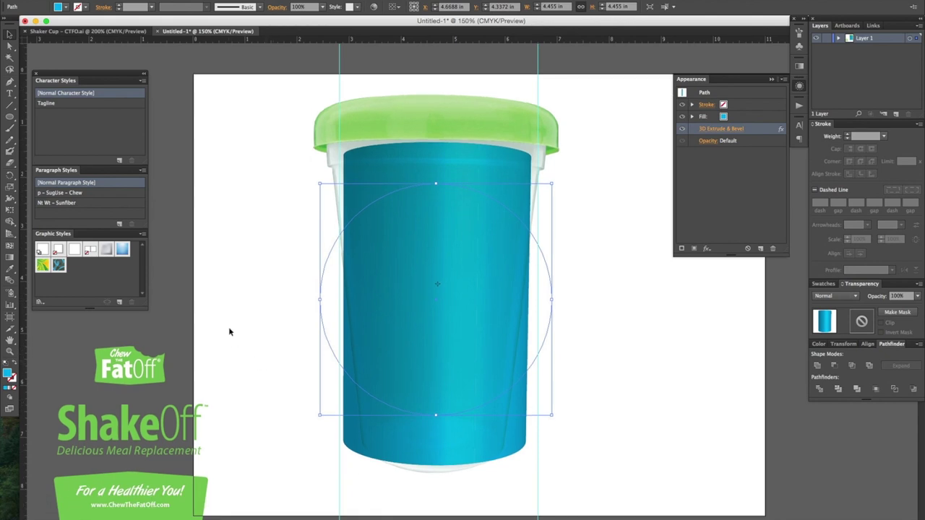
drag(96, 514, 235, 208)
- Group the label artwork, save it as a symbol named 'label', and move it left
key(ctrl+g)
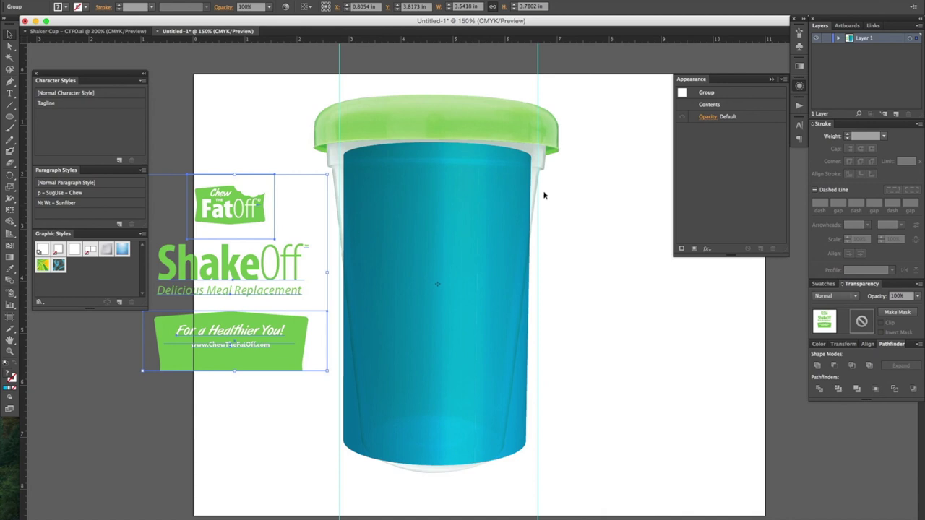
click(799, 46)
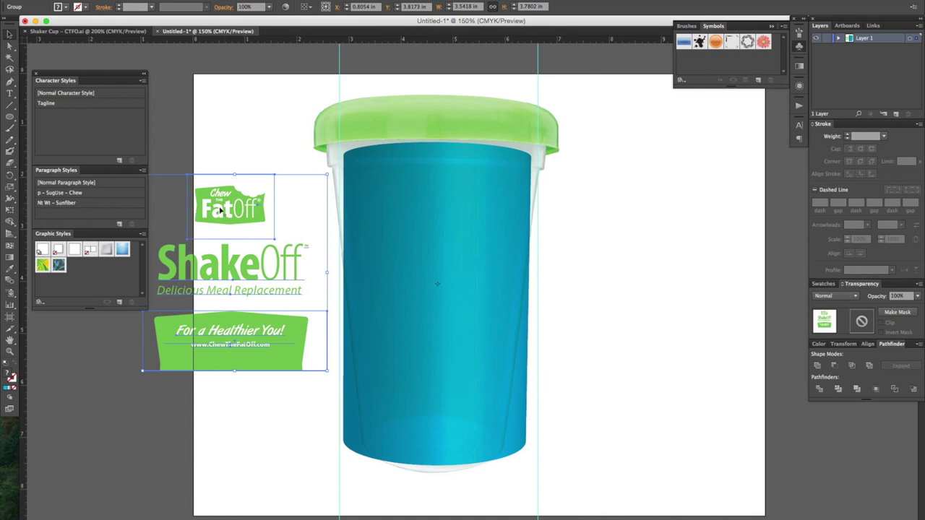
drag(221, 210, 716, 78)
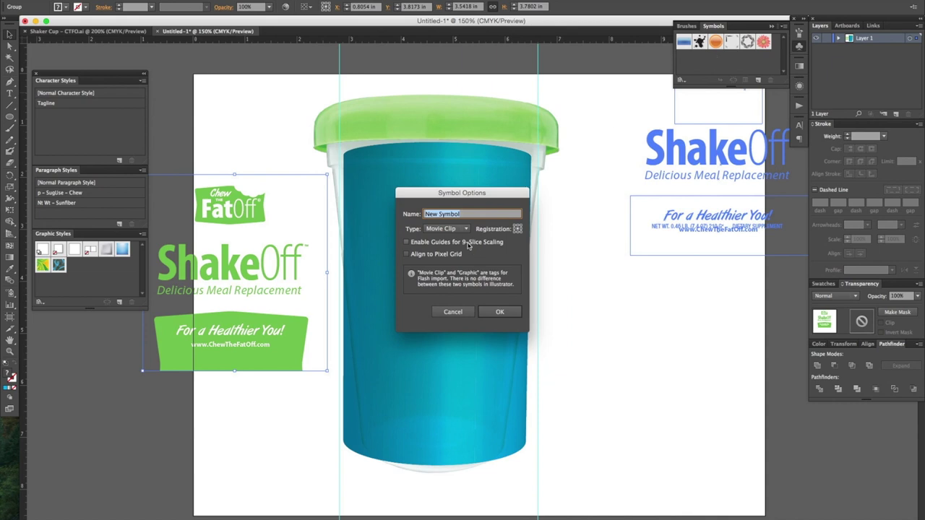
key(Return)
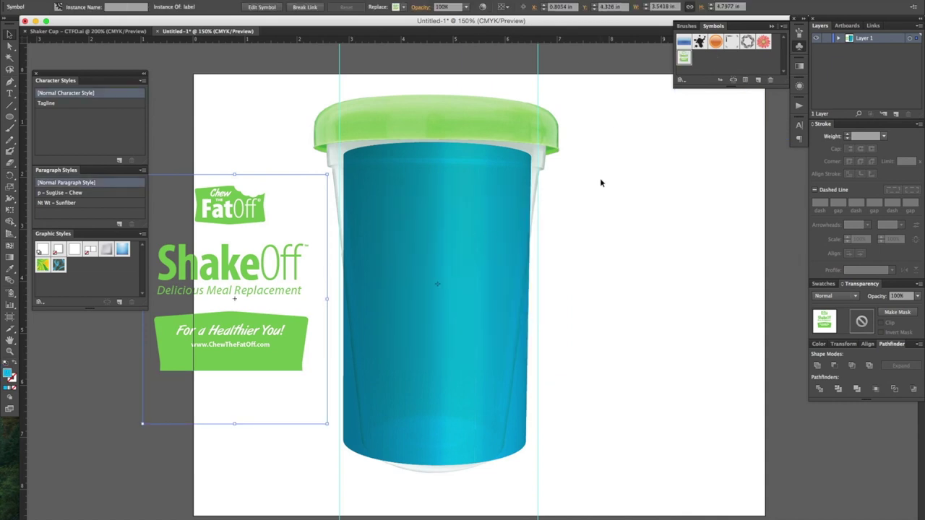
scroll(278, 254, left, 3)
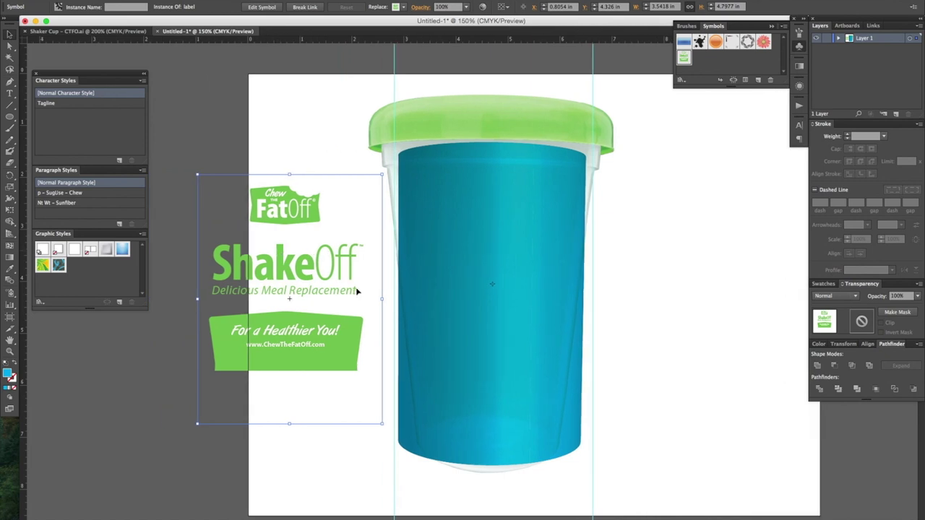
drag(347, 348, 218, 389)
- Open Map Art from the cylinder's 3D Extrude & Bevel settings with preview on
click(506, 237)
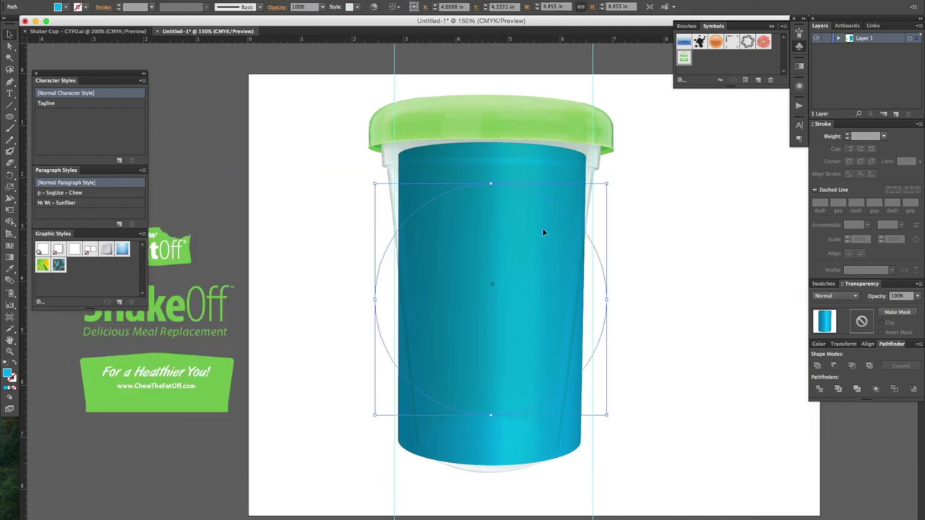
click(799, 86)
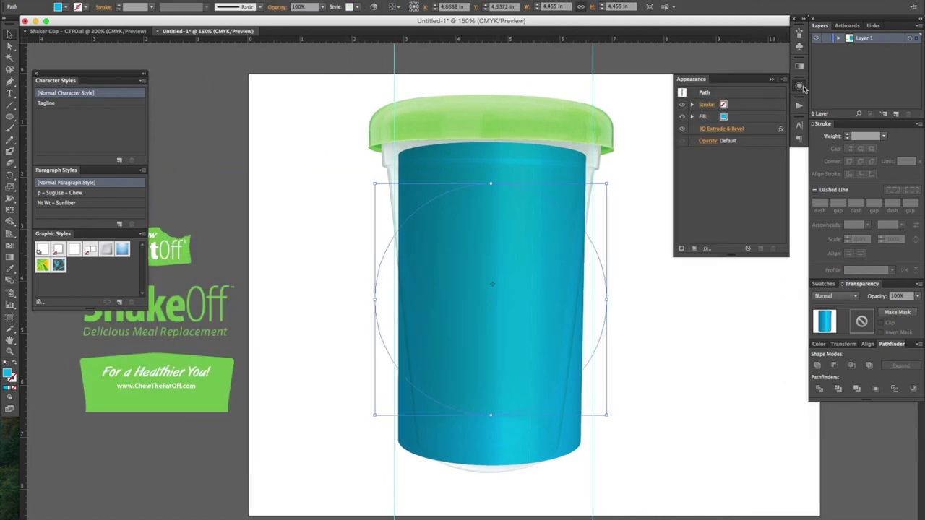
click(720, 130)
click(66, 368)
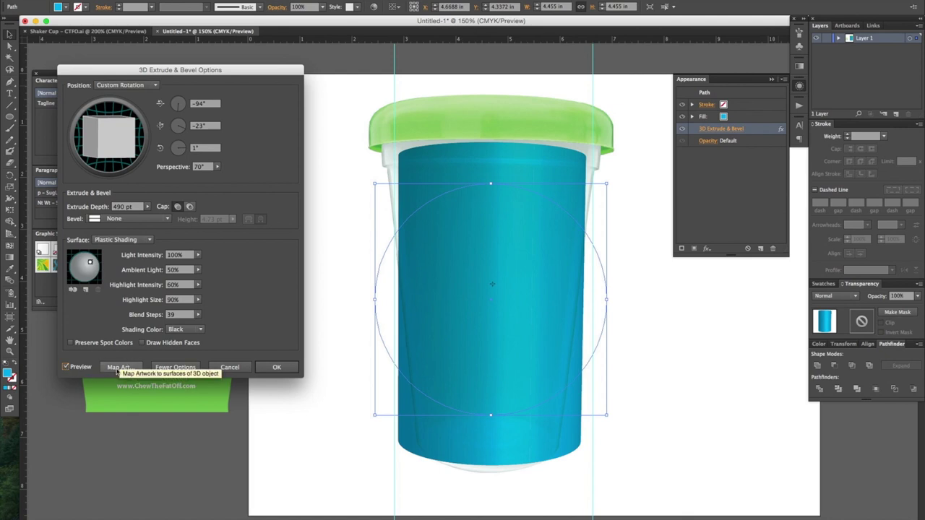
click(164, 370)
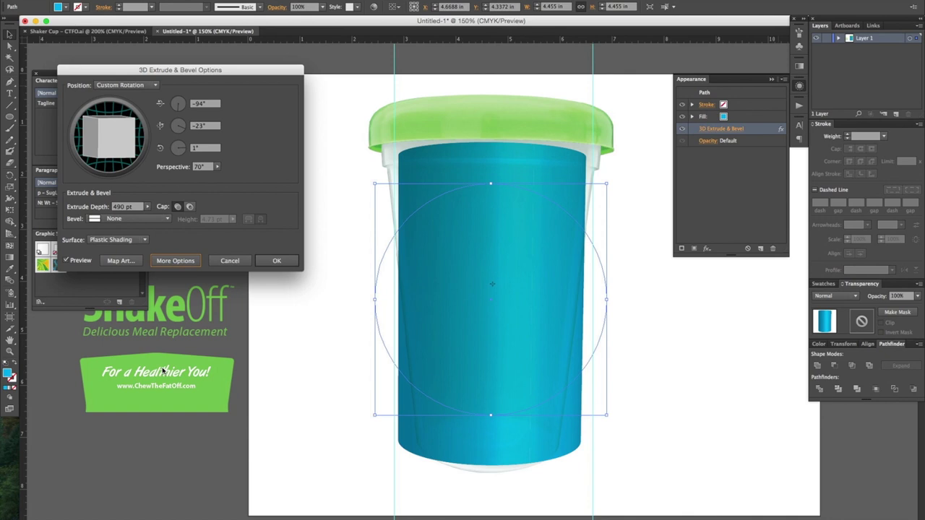
click(180, 260)
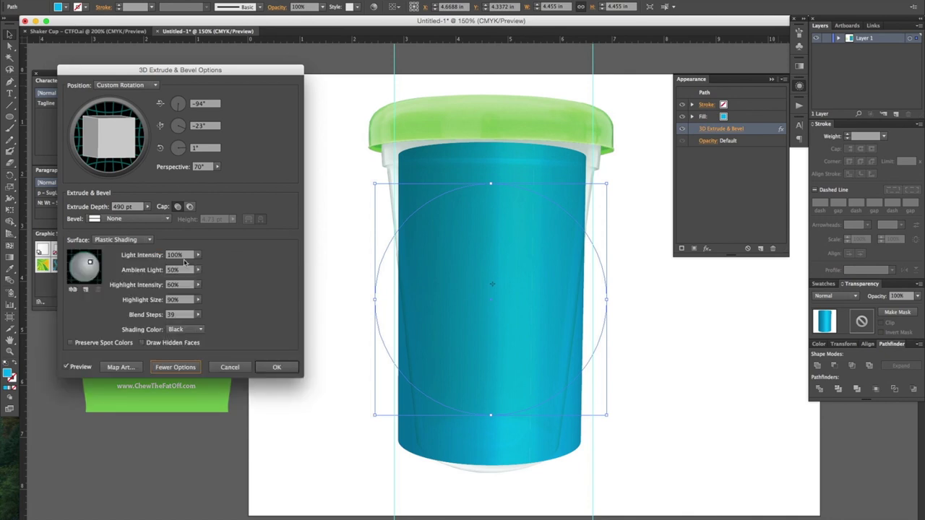
click(120, 368)
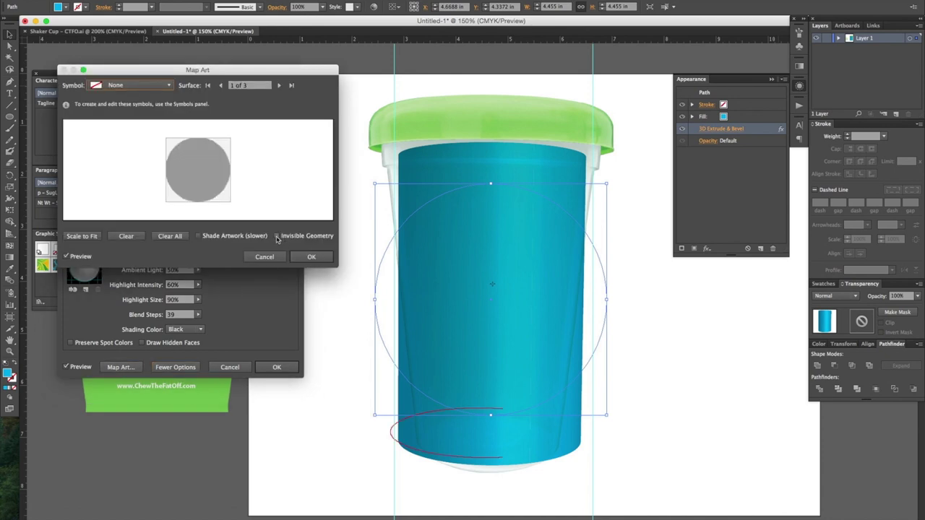
- Turn on Invisible Geometry and look through the symbol list without choosing a symbol
click(276, 236)
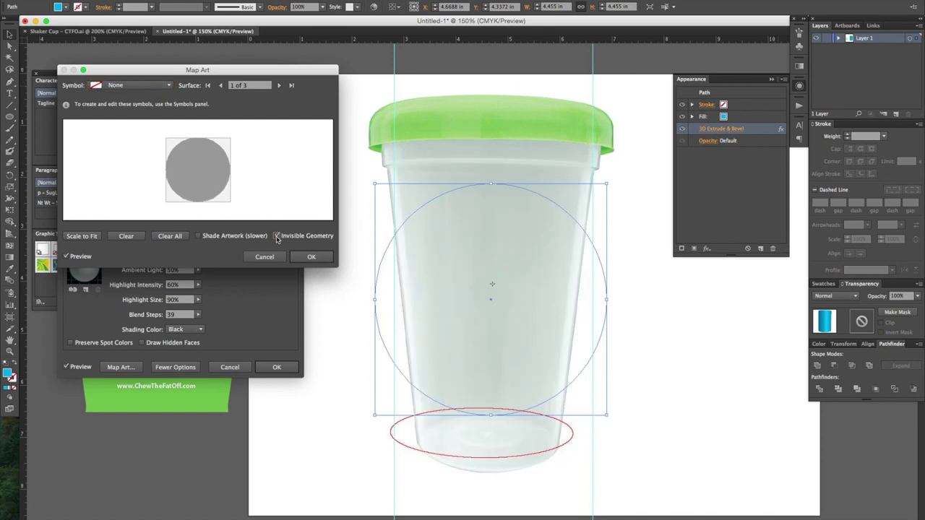
click(169, 86)
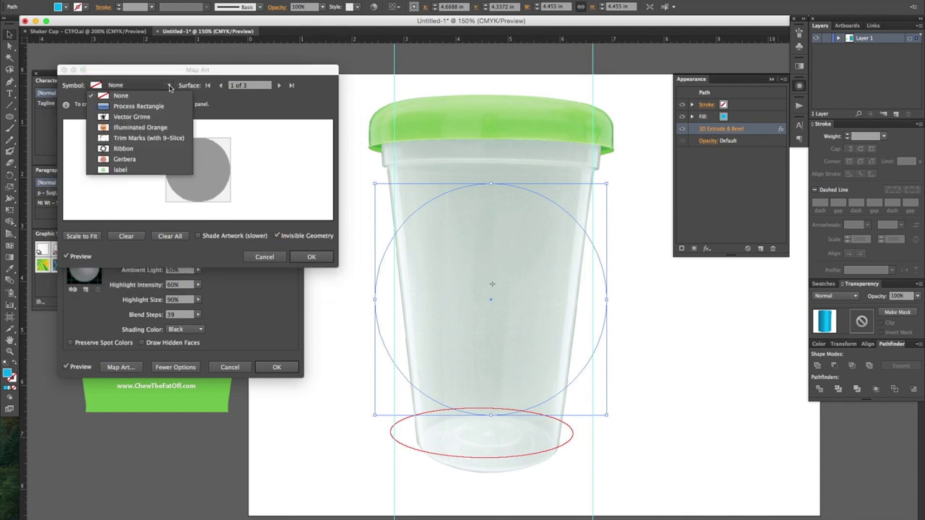
click(154, 80)
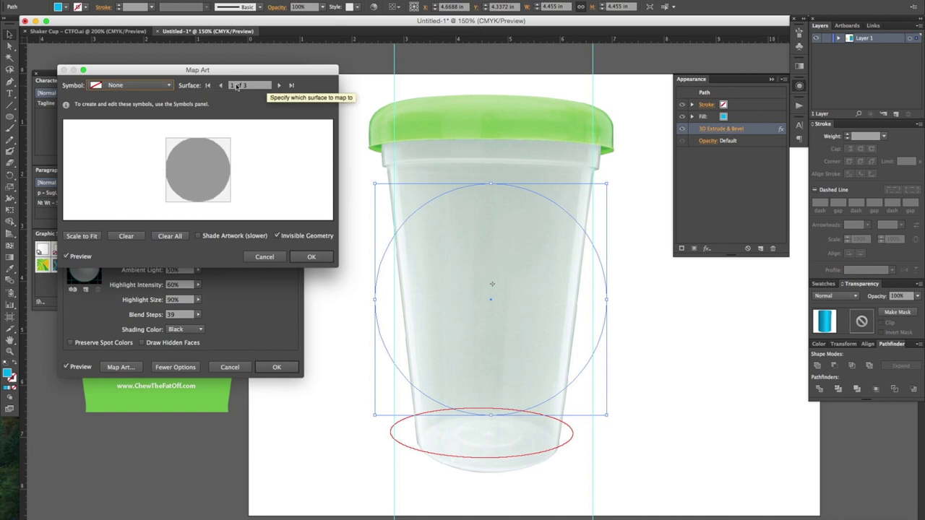
click(169, 86)
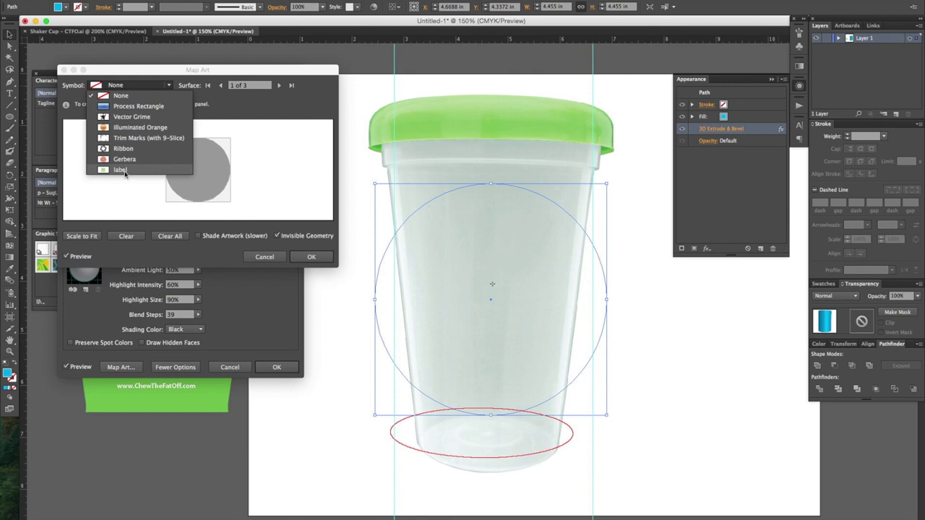
click(277, 91)
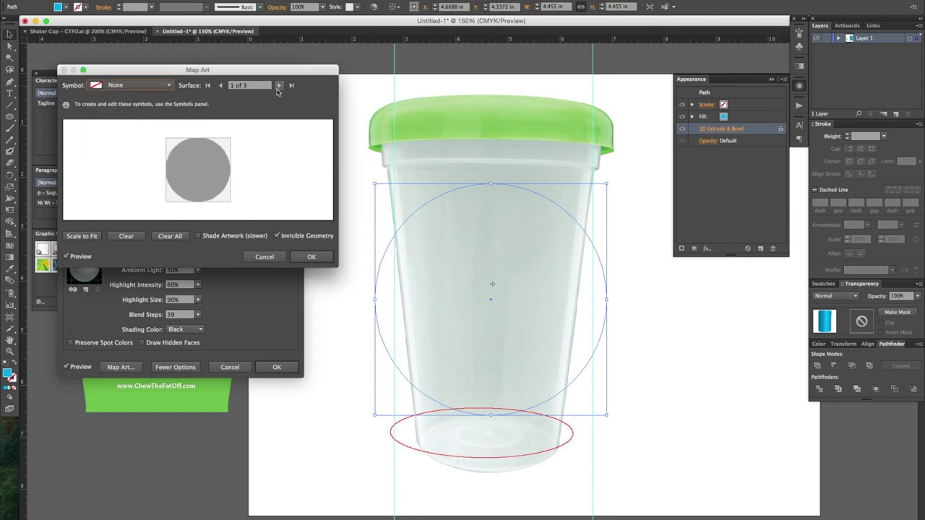
- Step through the surfaces to 3 of 3, the cup body, and open the symbol list
click(281, 86)
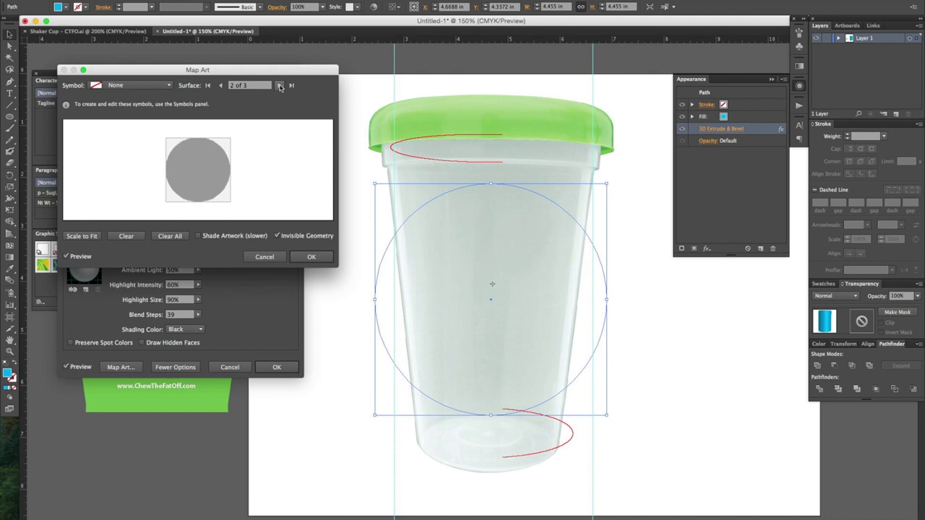
click(220, 86)
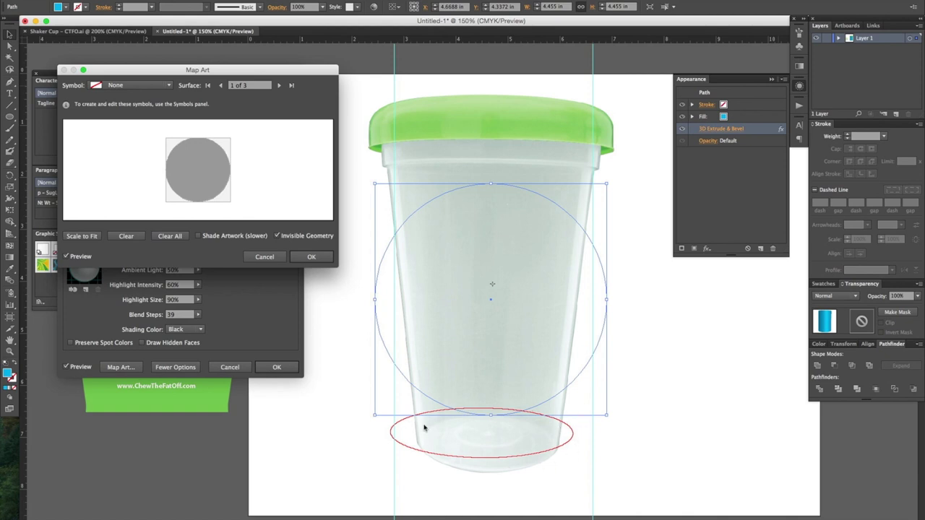
click(279, 85)
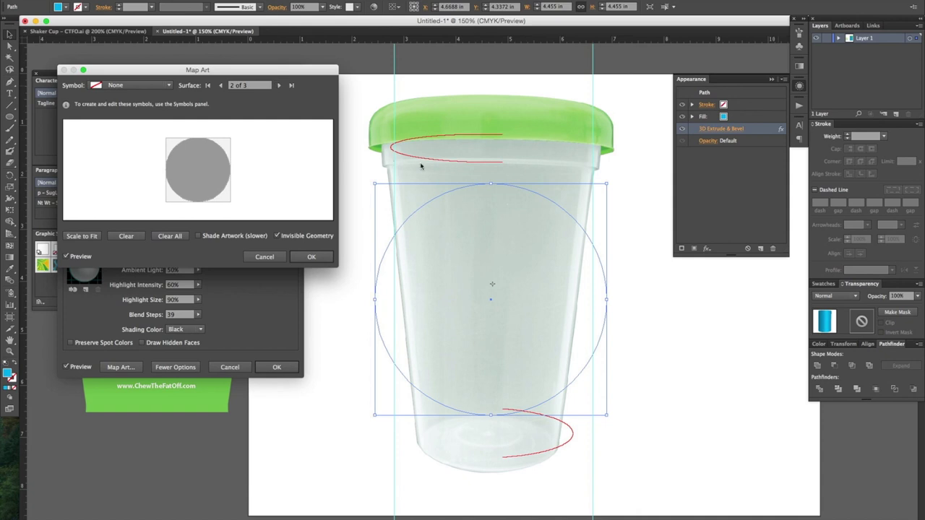
click(279, 85)
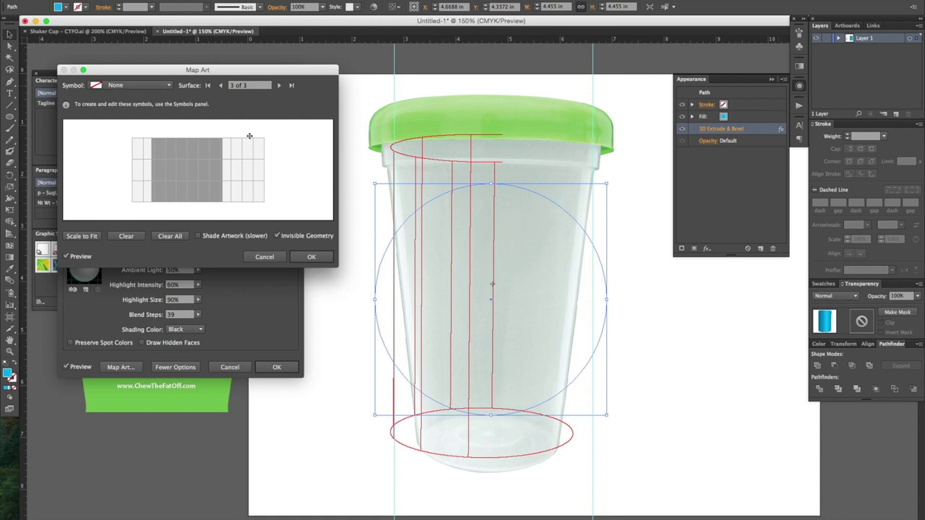
click(169, 85)
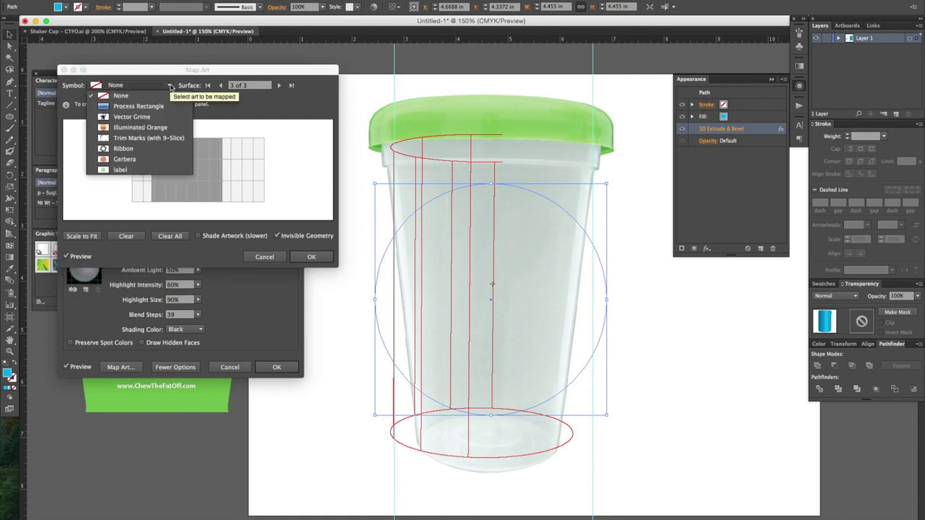
- Map the label symbol onto surface 3, drag it to face the front, and confirm
click(129, 169)
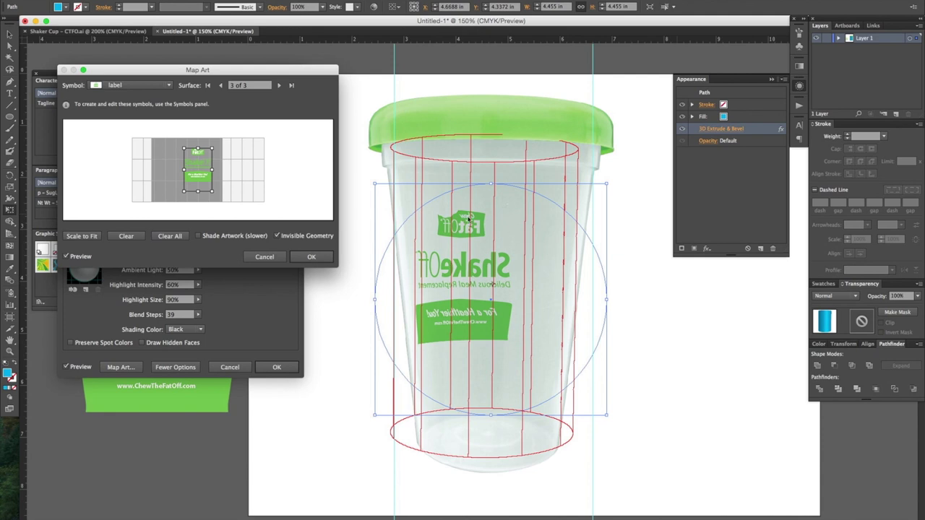
drag(200, 166, 190, 167)
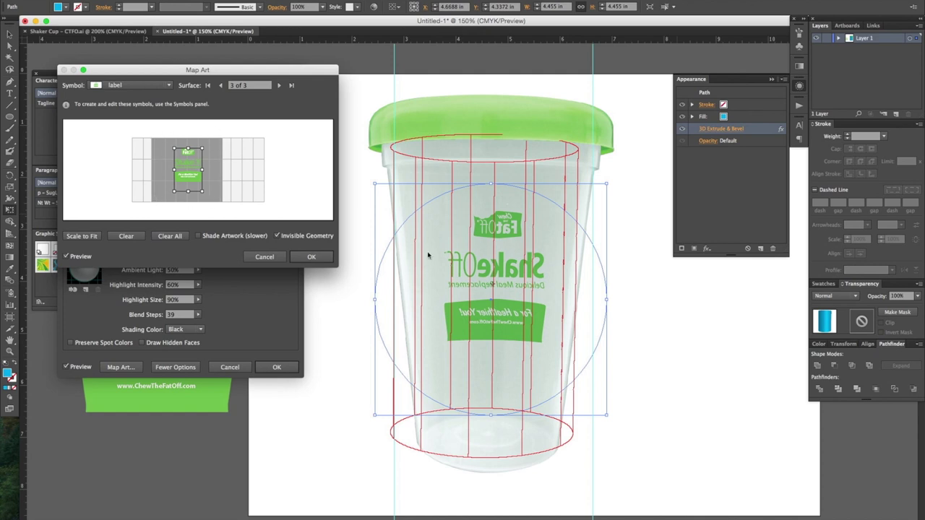
drag(192, 167, 263, 166)
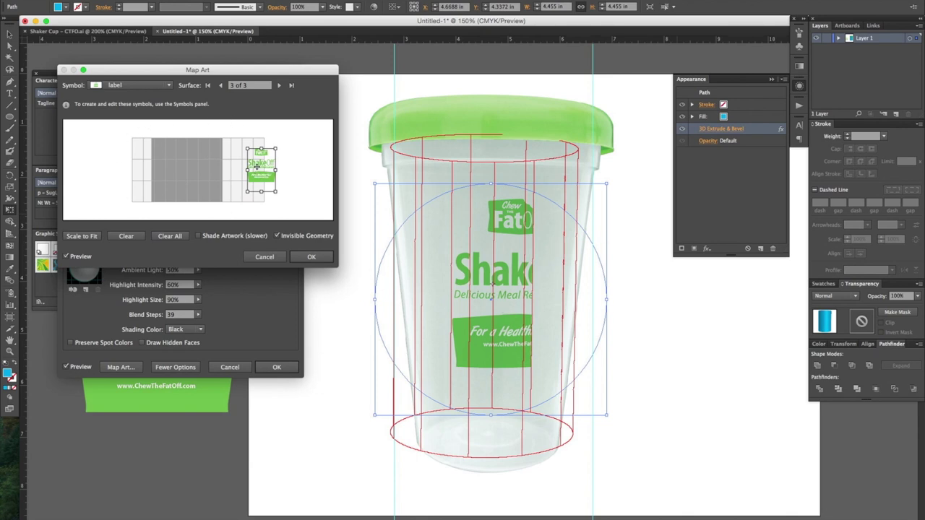
drag(256, 166, 259, 166)
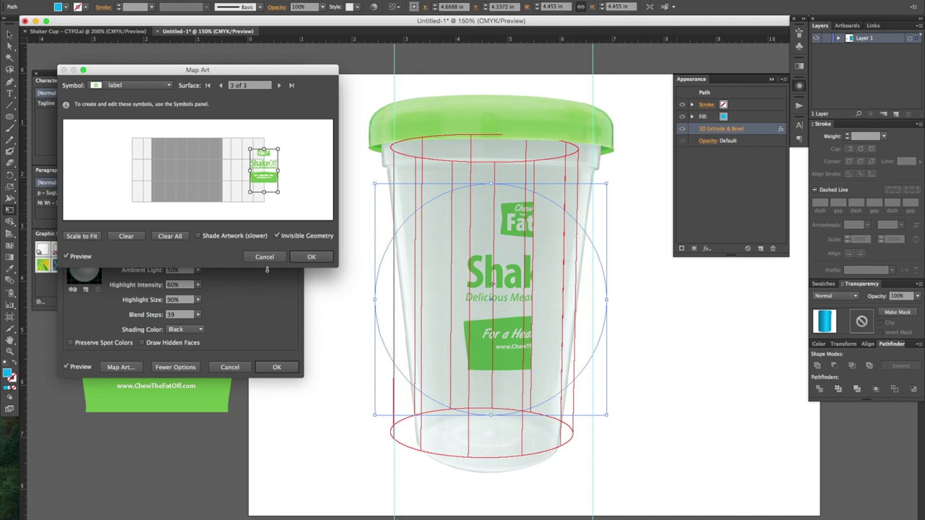
click(312, 257)
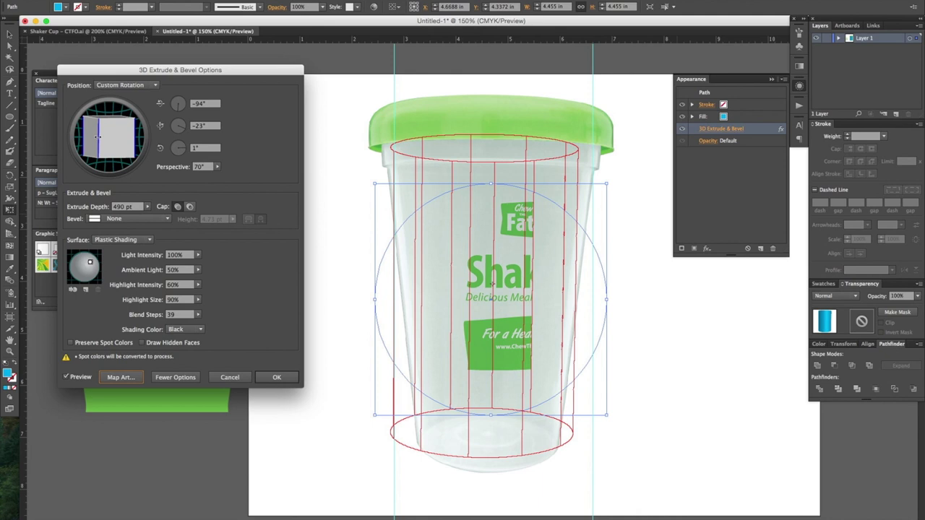
- Rotate the cup, then centre and enlarge the label on surface 3 in Map Art
drag(98, 136, 125, 136)
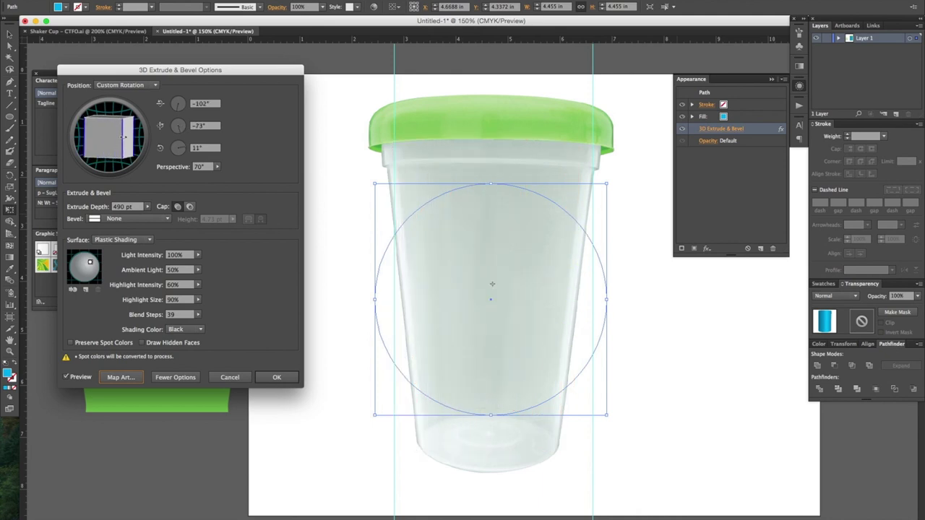
drag(126, 136, 109, 136)
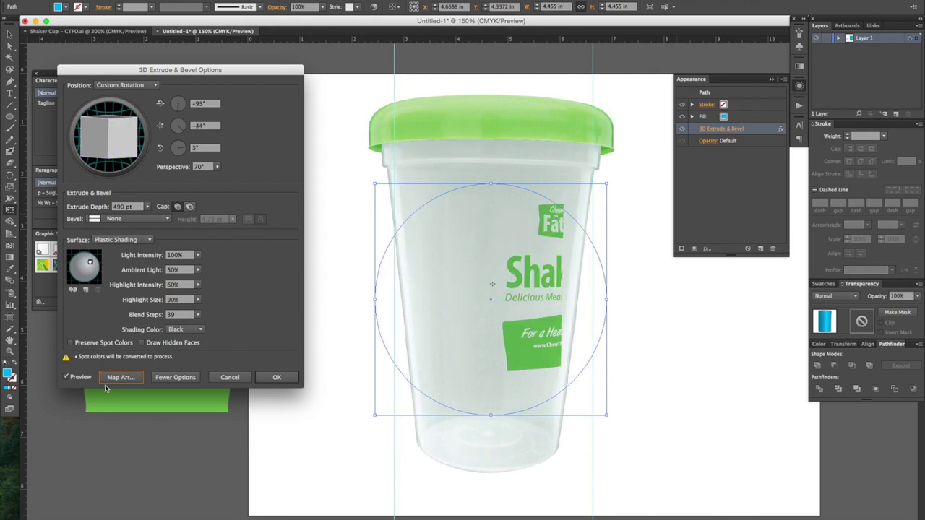
click(121, 377)
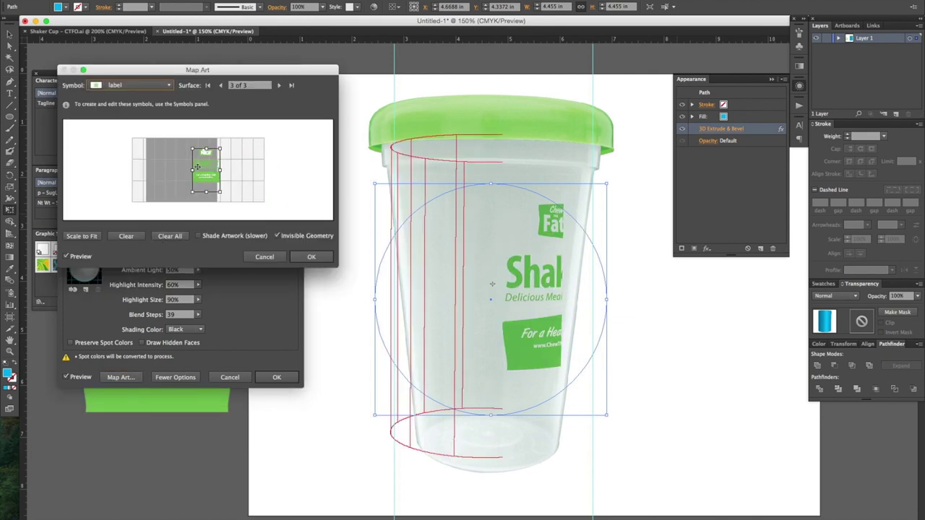
drag(197, 167, 181, 166)
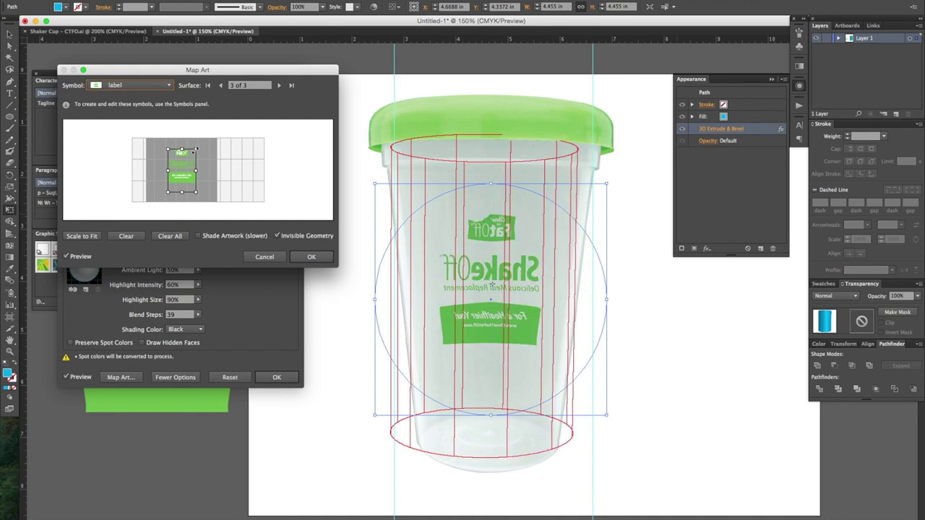
mouse_move(195, 150)
mouse_down()
mouse_move(204, 142)
mouse_move(187, 158)
mouse_up()
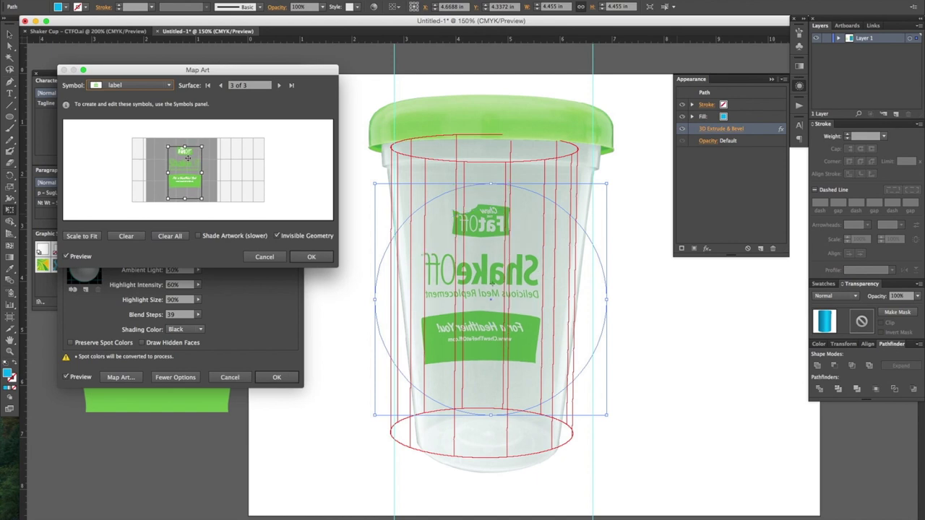
drag(166, 203, 161, 206)
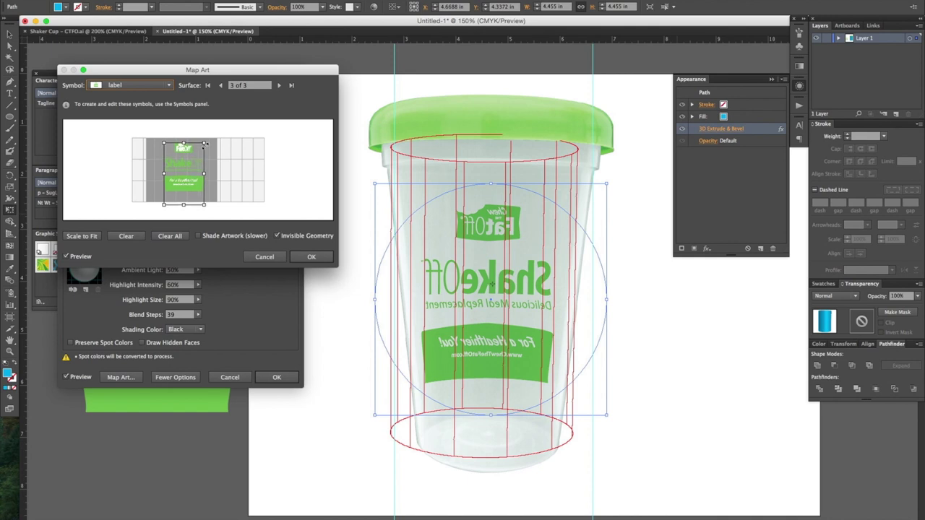
- Confirm the mapping and rotate the cylinder to 94°/41°/-177° so the label faces front
key(Return)
mouse_move(101, 135)
mouse_down()
mouse_move(90, 141)
mouse_move(108, 140)
mouse_up()
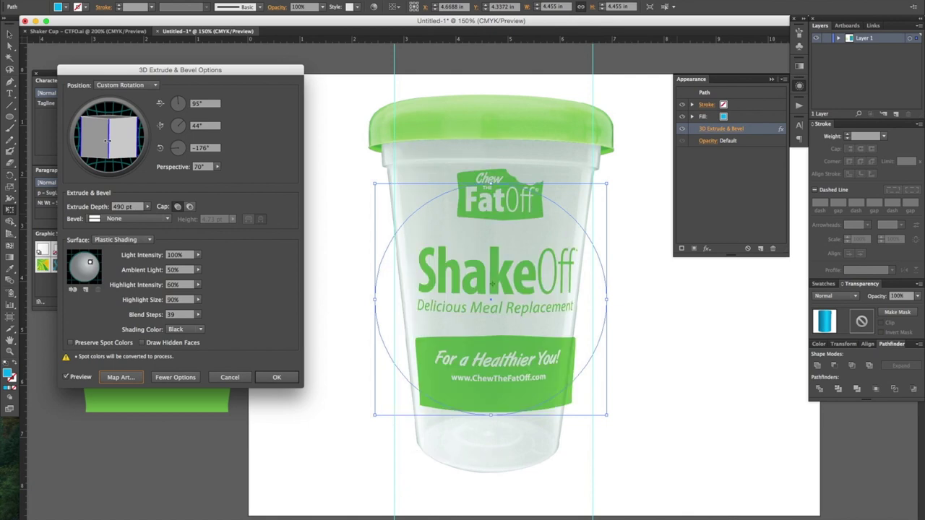
drag(108, 140, 105, 138)
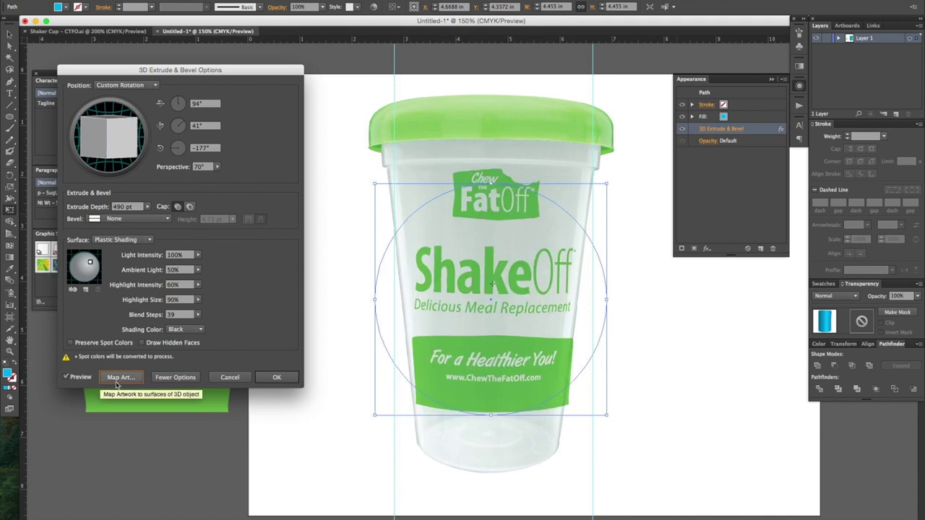
click(119, 377)
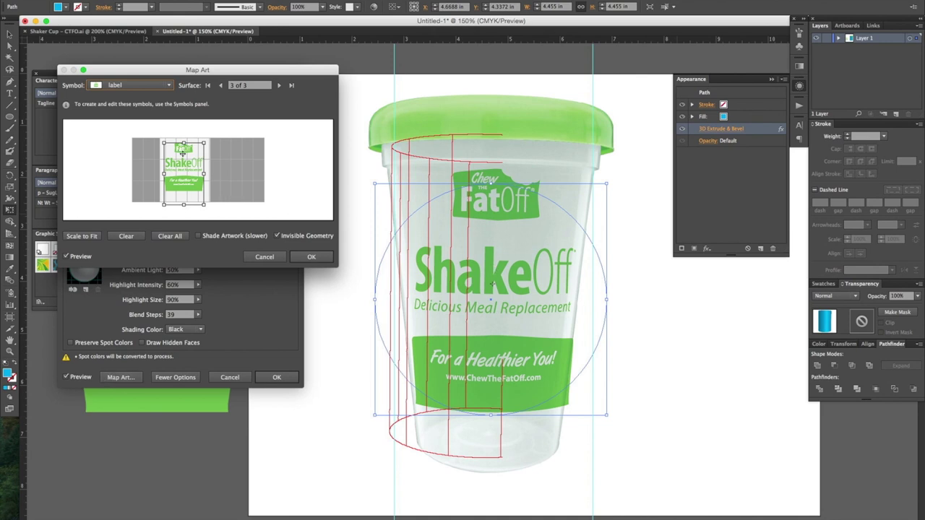
- Shrink the label slightly and apply the mapped 3D Extrude & Bevel effect
drag(204, 145, 199, 144)
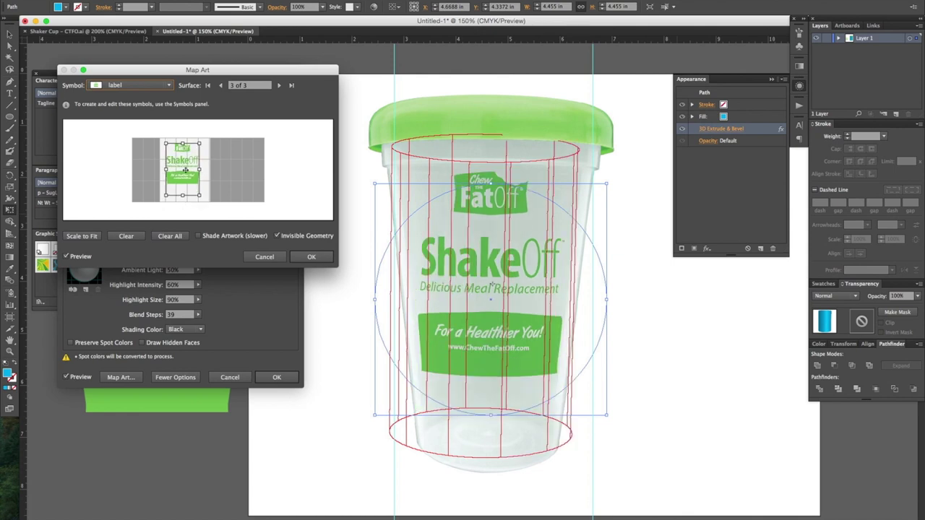
click(320, 258)
click(288, 378)
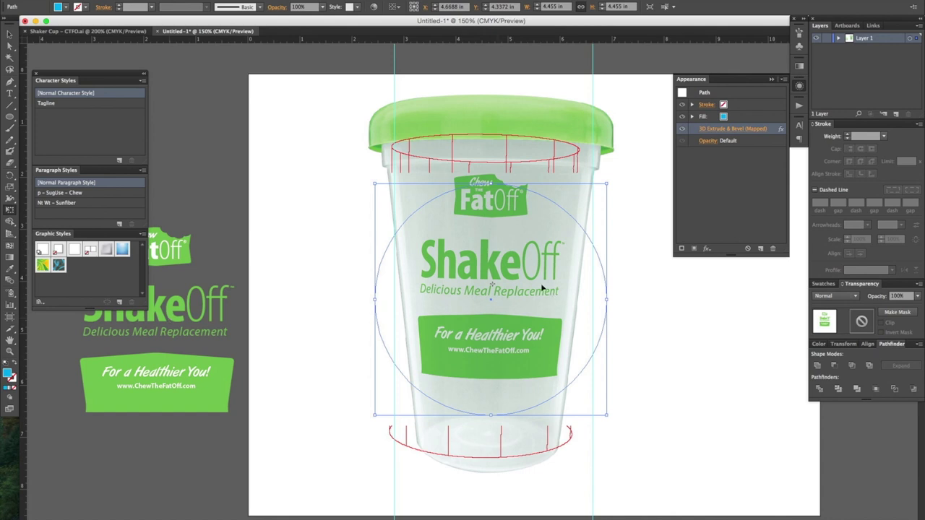
- Undo to return the wrapped circle over the cup, toggle its bounding box, and switch to Photoshop
scroll(541, 288, up, 1)
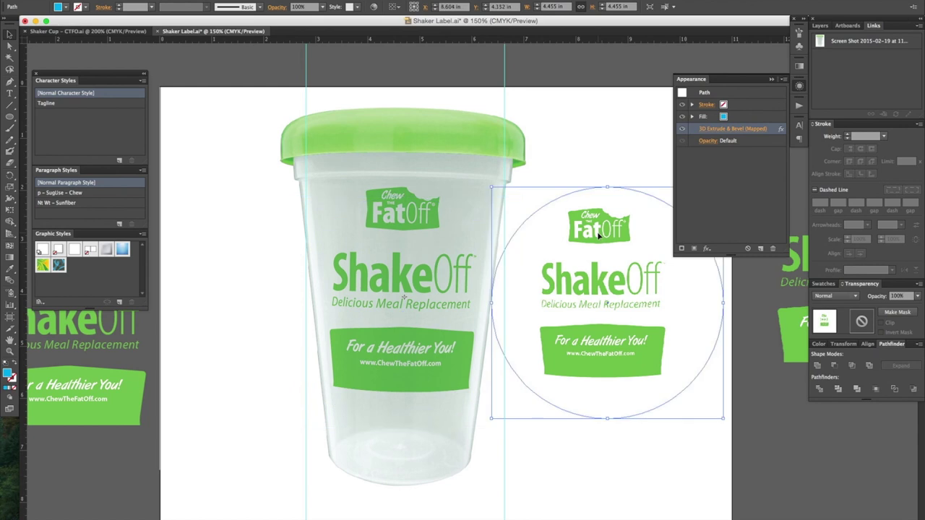
key(ctrl+z)
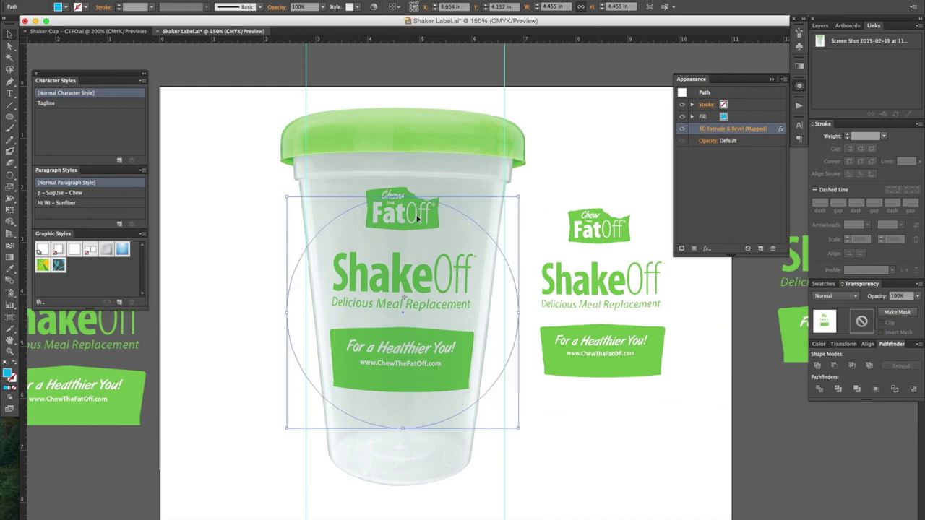
key(a)
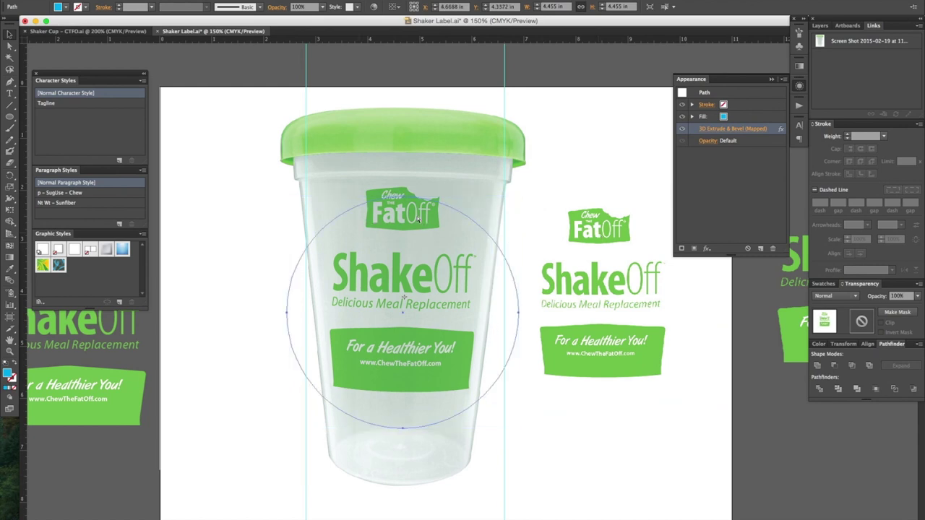
key(v)
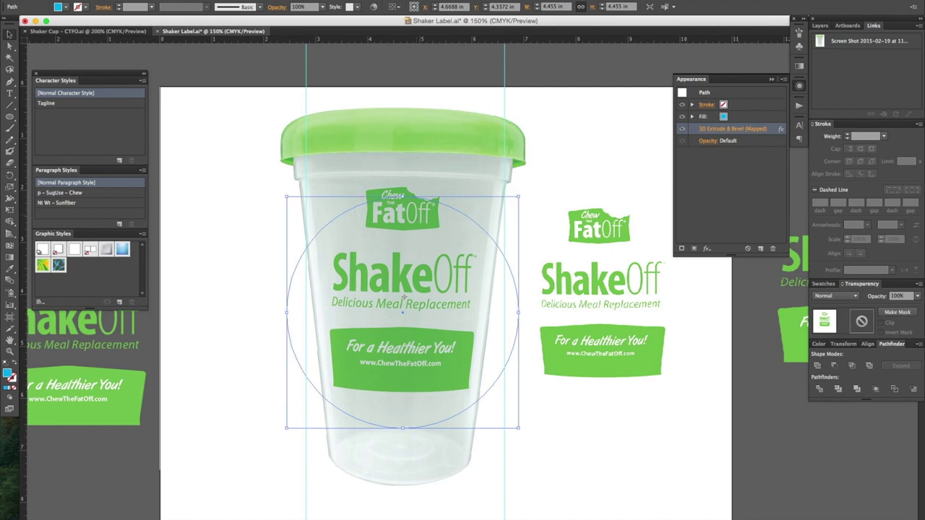
click(361, 500)
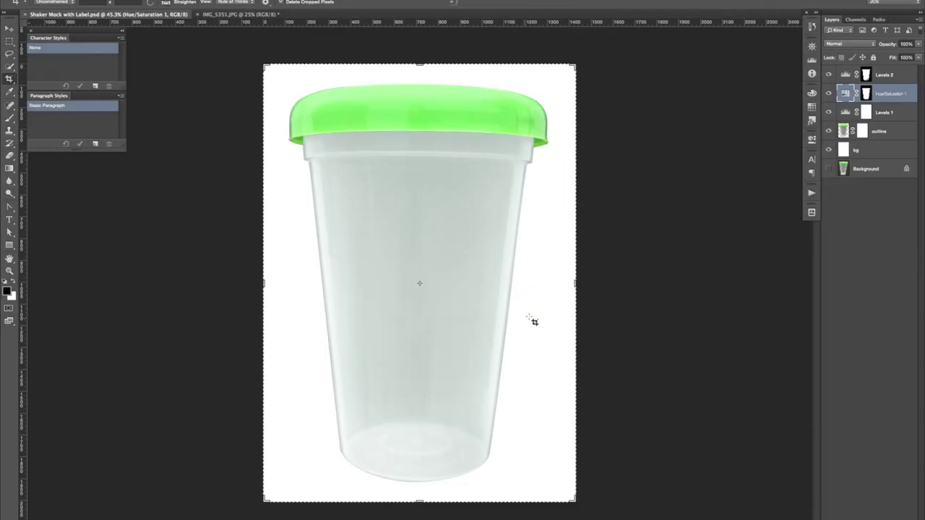
- Paste the label above the outline layer as a Smart Object and enlarge it to fit the cup
click(894, 134)
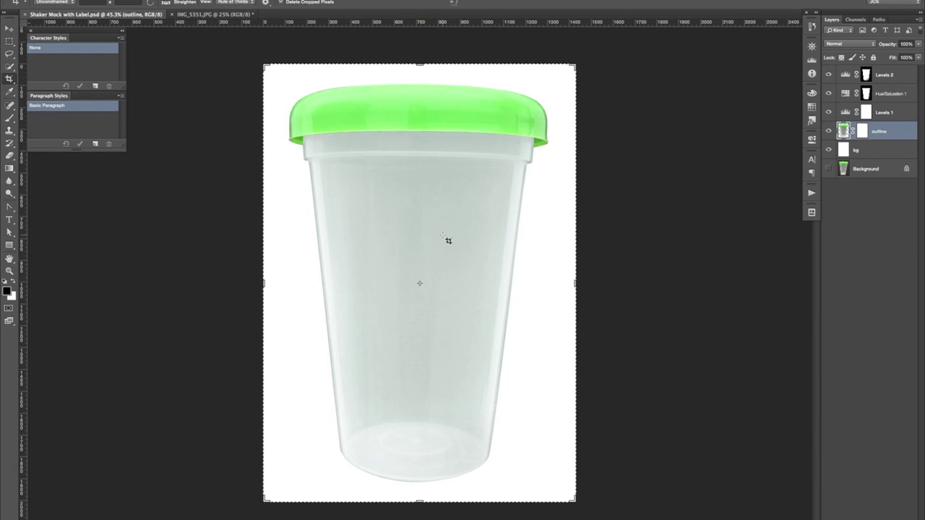
key(super+v)
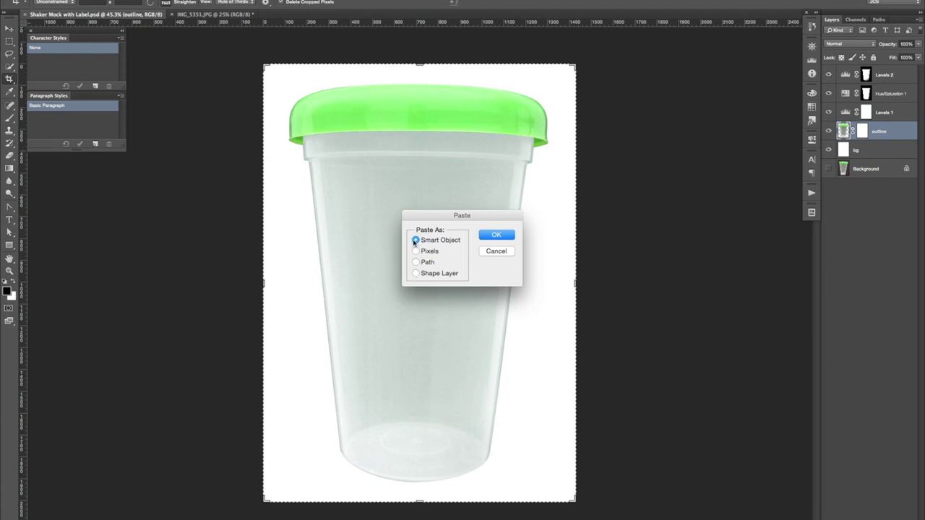
click(492, 235)
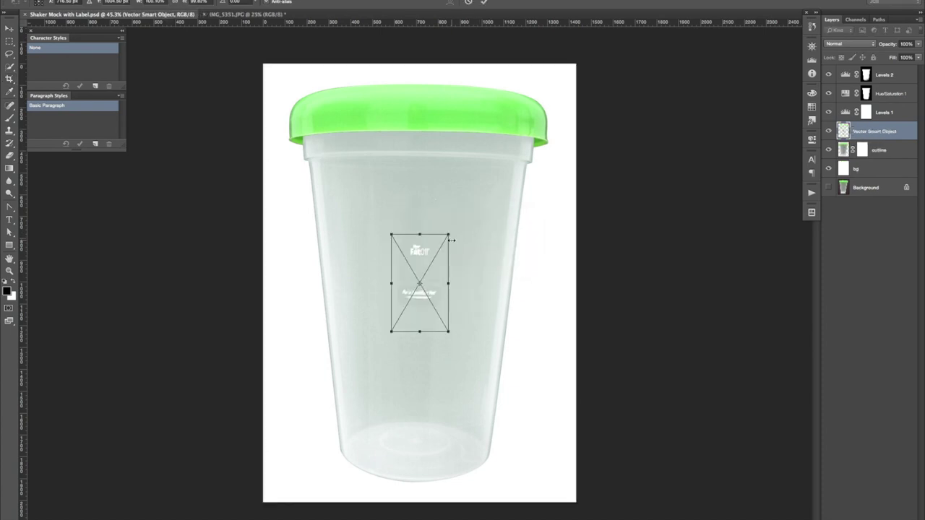
drag(448, 235, 548, 156)
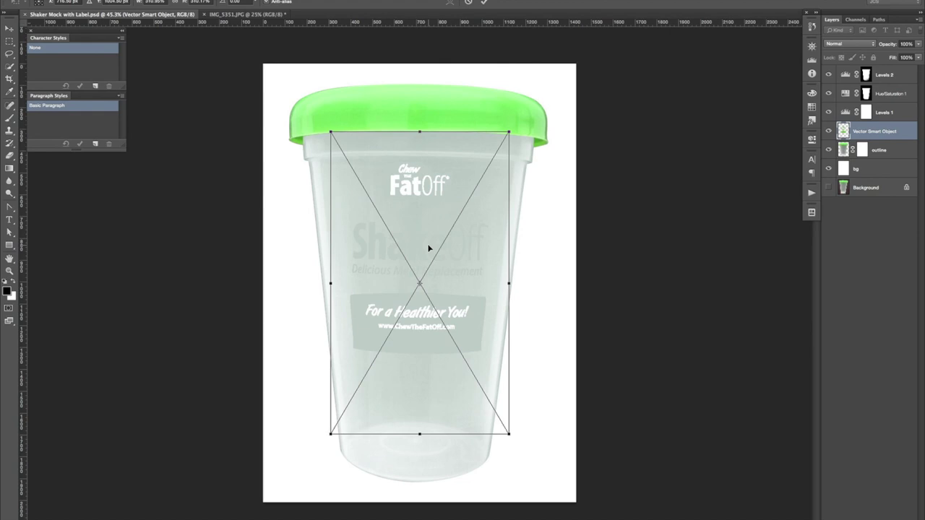
key(Return)
key(c)
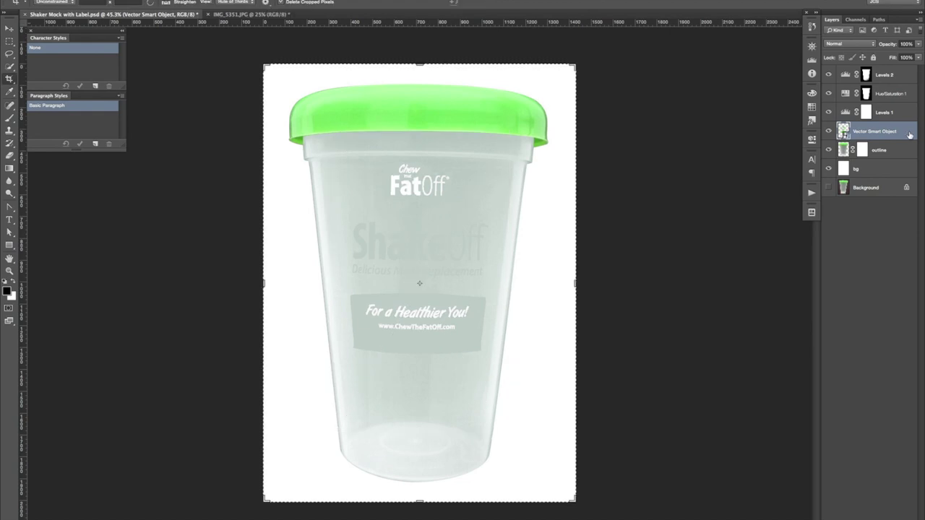
- Move the label layer to the top, shift it about 43 px down, and open its source artwork
drag(908, 134, 906, 68)
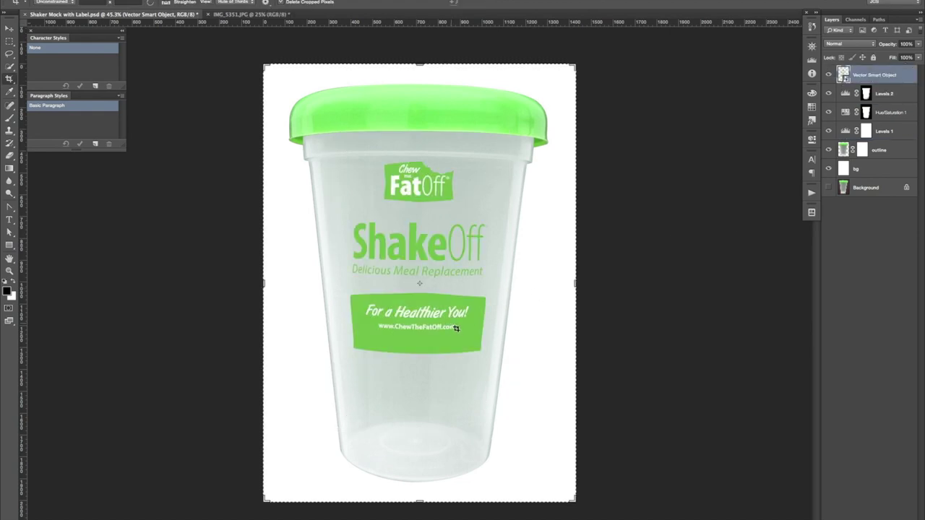
key(v)
mouse_move(454, 324)
mouse_down()
mouse_move(448, 357)
mouse_move(442, 336)
mouse_up()
key(ctrl+t)
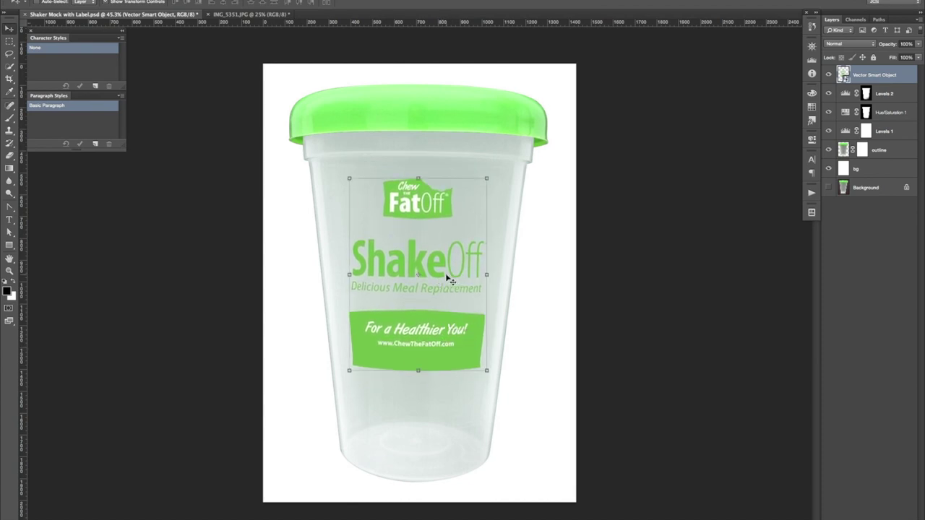
double_click(843, 74)
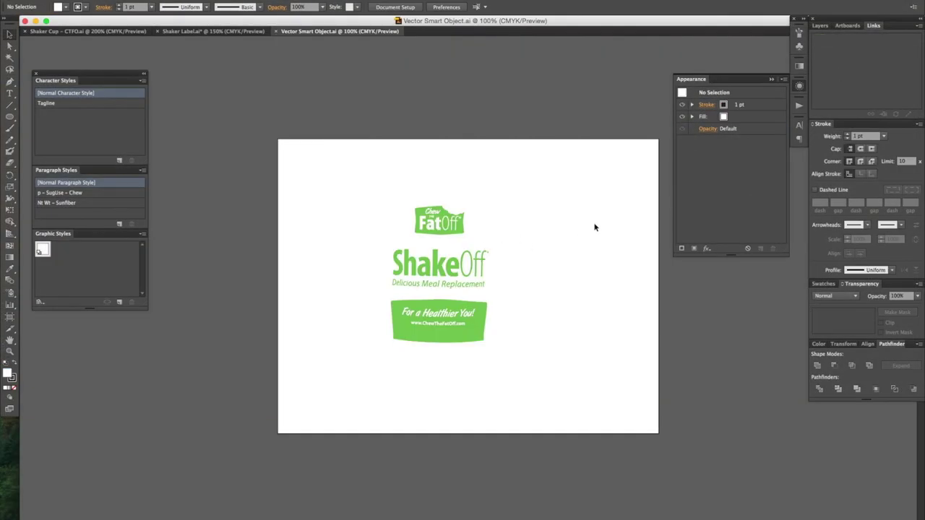
drag(555, 154, 349, 383)
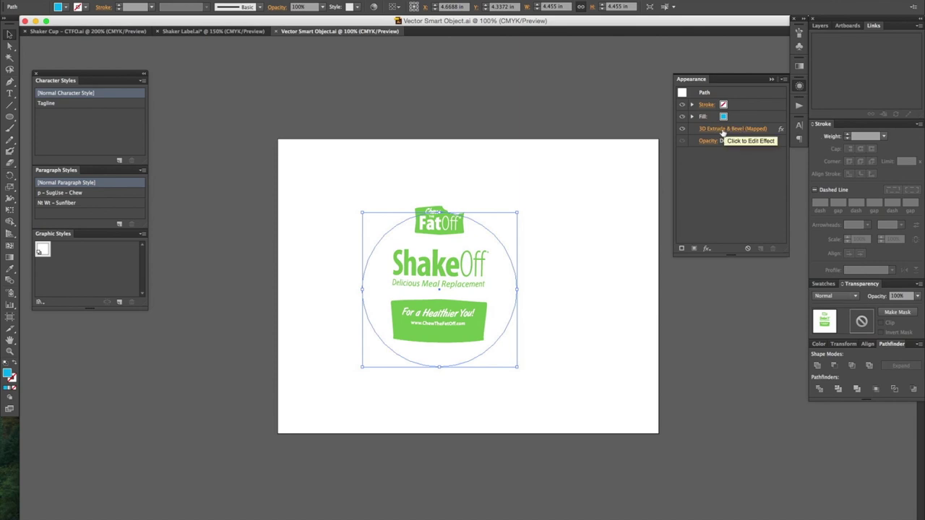
key(super+Tab)
key(super+shift+Tab)
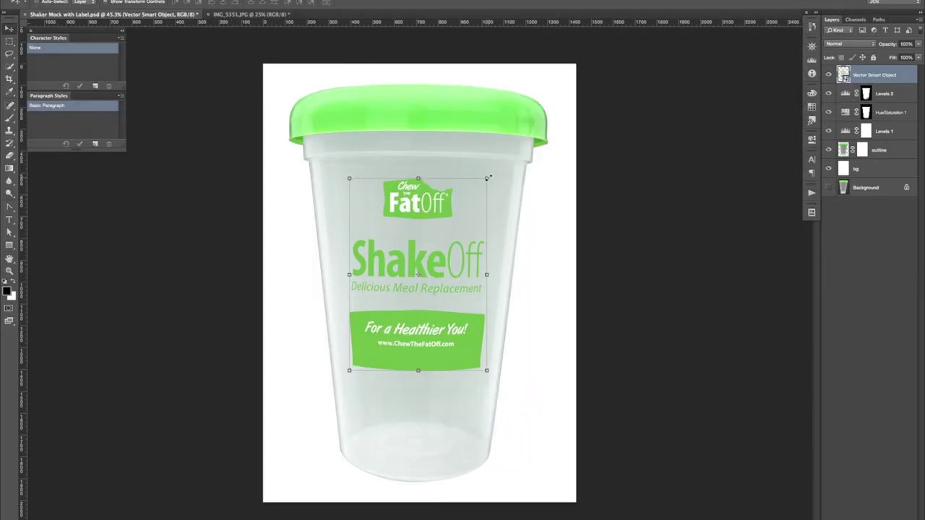
- Scale the label from its centre to span the cup body and nudge it slightly lower
key(ctrl+v)
drag(508, 148, 524, 123)
drag(433, 221, 435, 231)
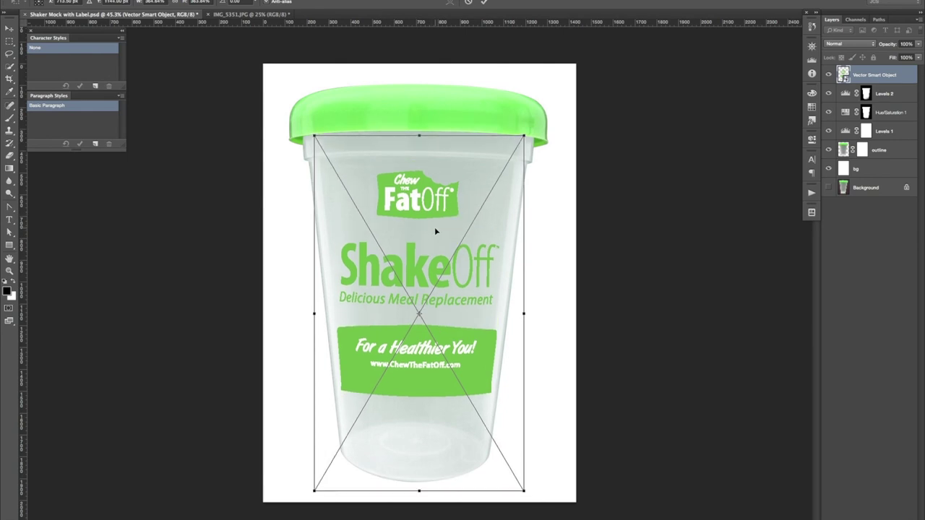